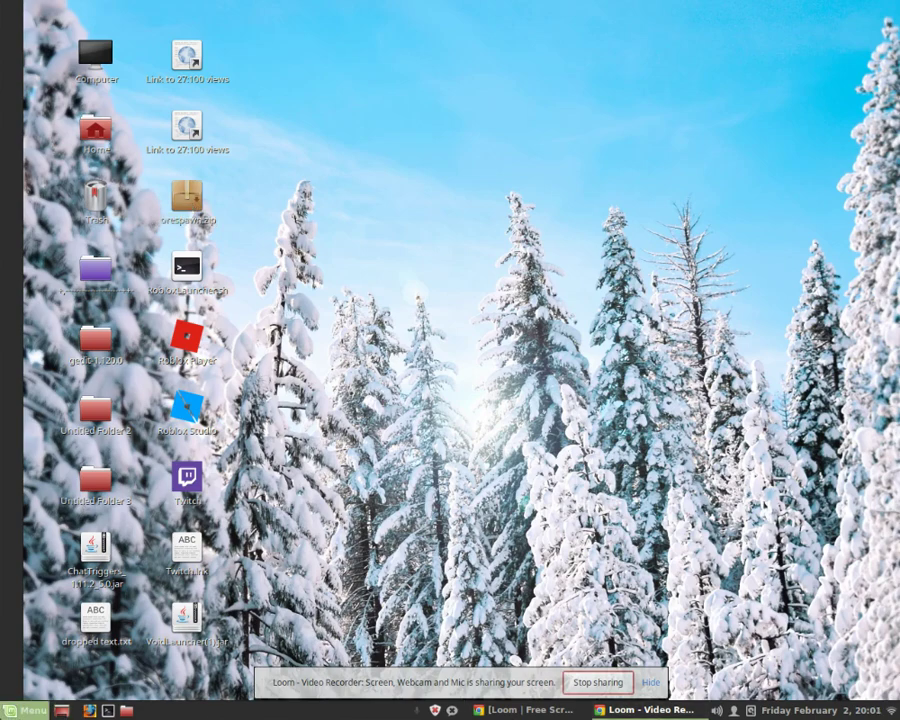
Launch the Minecraft launcher and check the list of existing profiles.
left_click(27, 710)
mouse_move(141, 450)
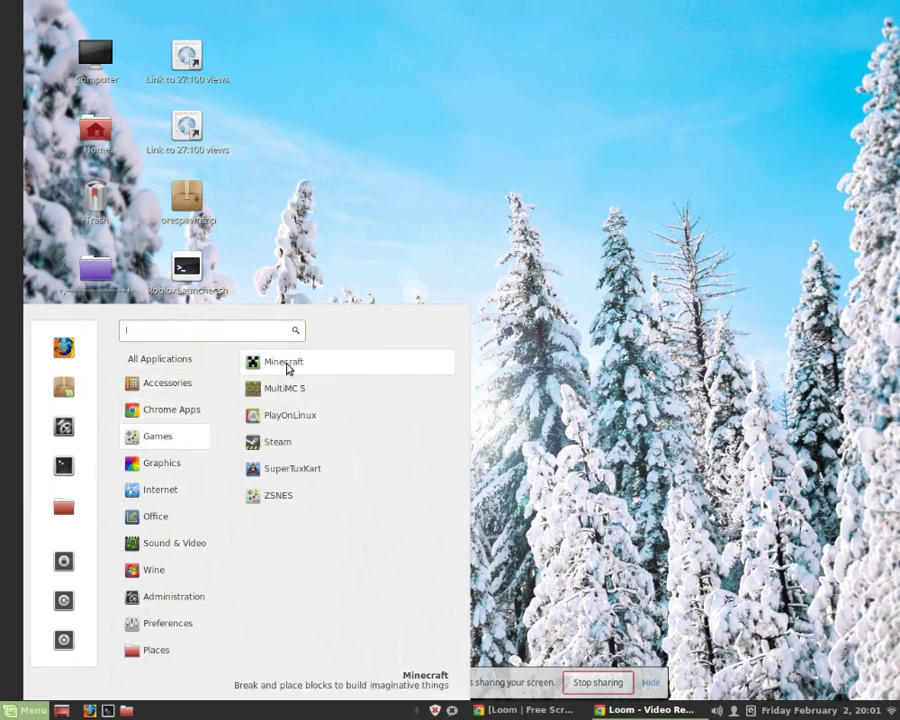
left_click(286, 364)
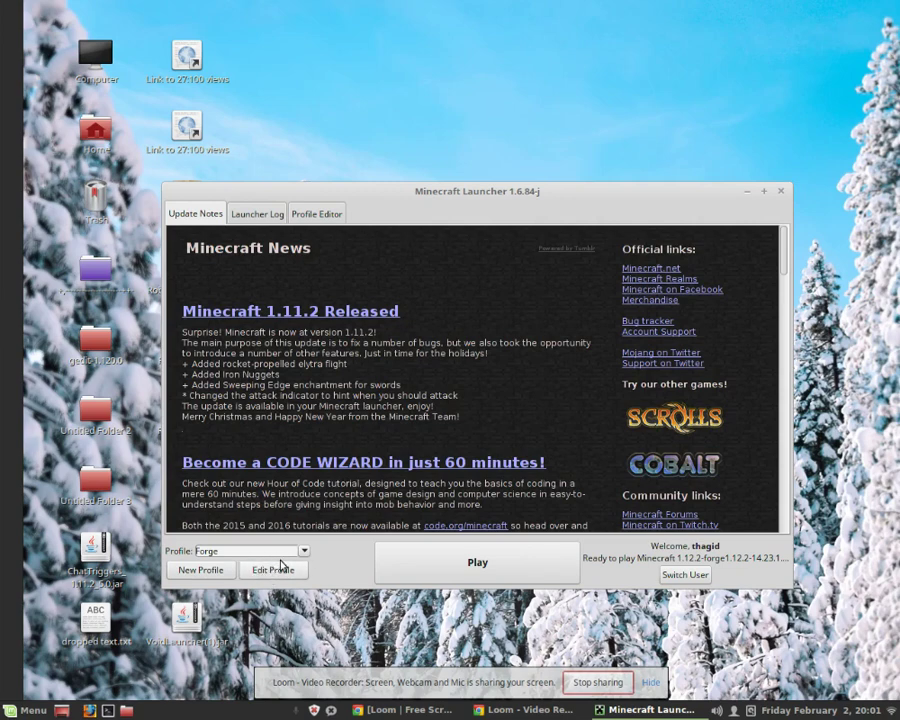
left_click(272, 553)
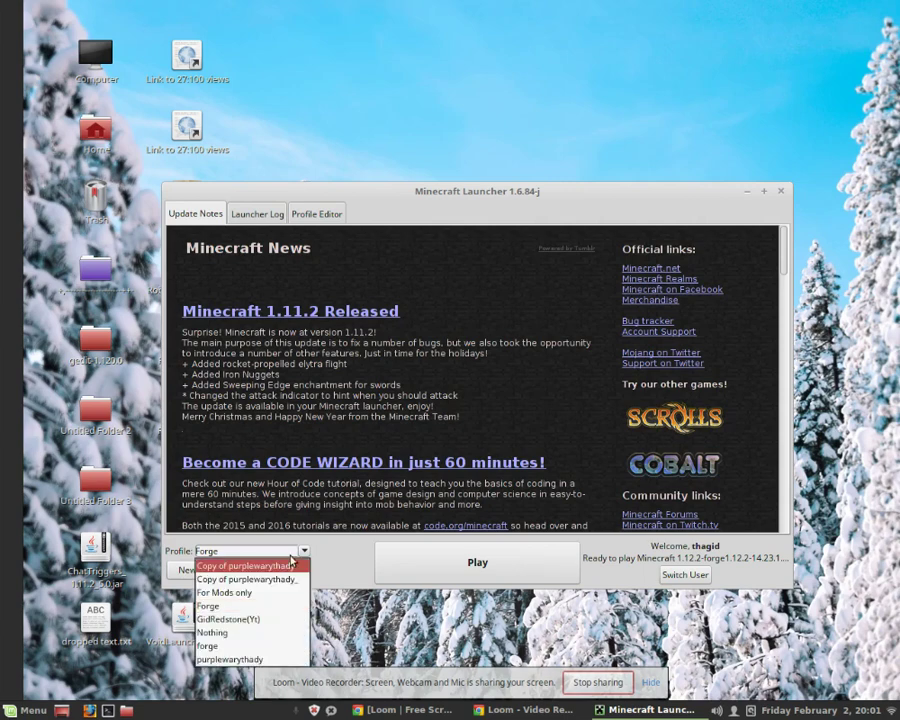
left_click(303, 553)
Create a new launcher profile and name it "Tutorial forge".
left_click(197, 569)
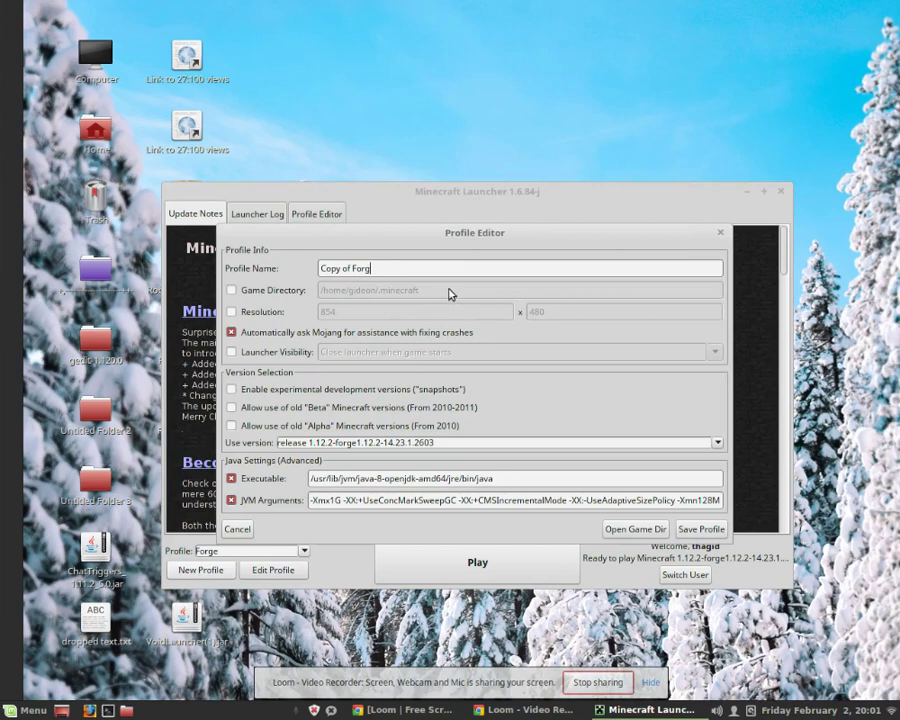
key("BackSpace")
key("BackSpace")
key("BackSpace")
key("BackSpace")
key("BackSpace")
key("BackSpace")
Set the new profile's game version to release 1.12 and save the profile.
left_click(412, 444)
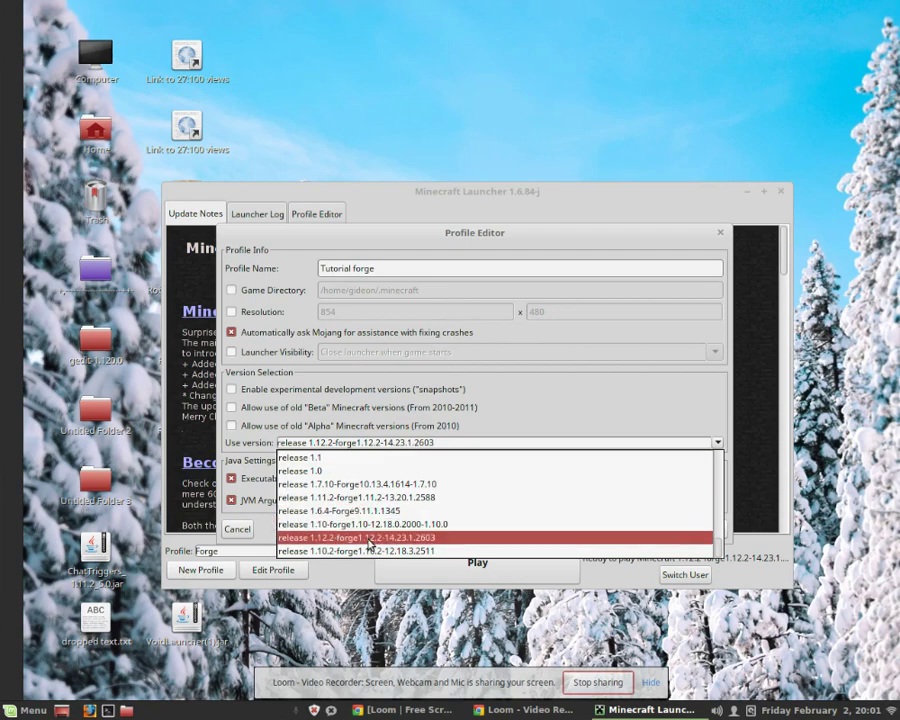
scroll(370, 545, "up", 15)
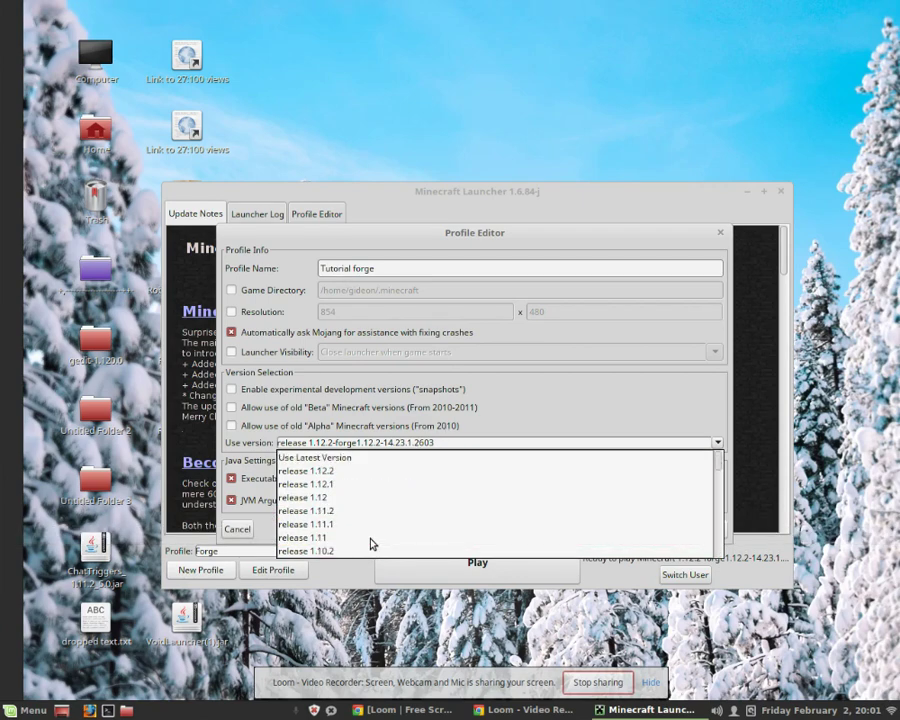
scroll(402, 504, "down", 15)
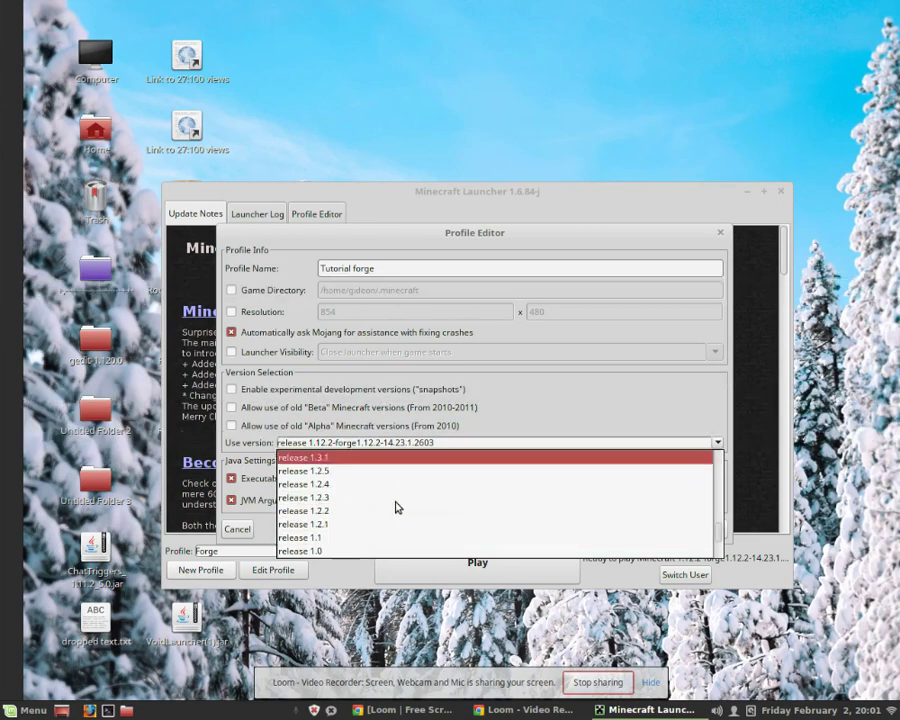
scroll(400, 508, "down", 2)
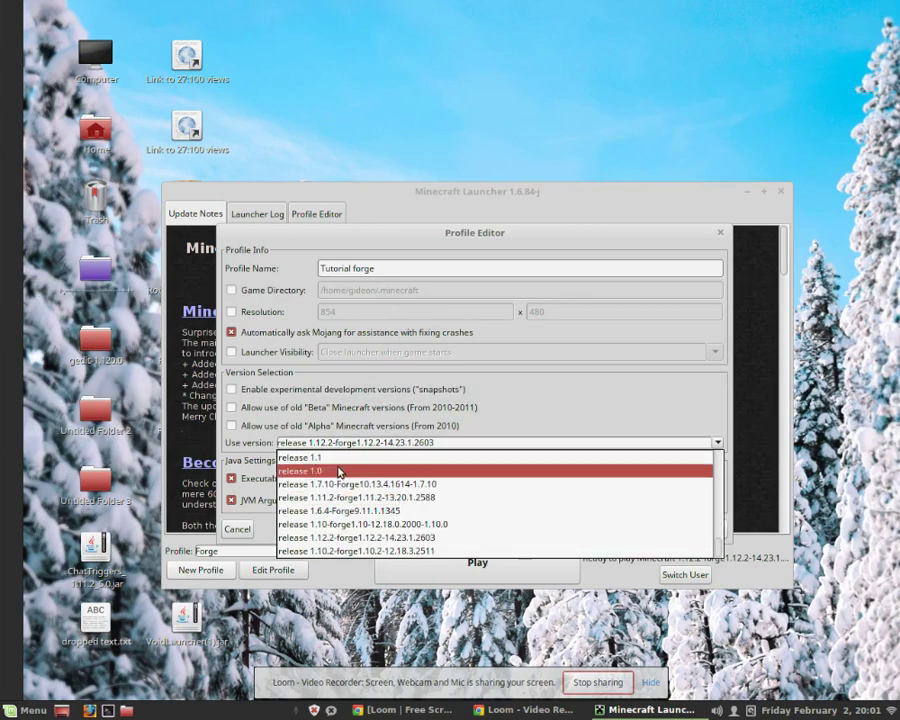
scroll(390, 535, "up", 12)
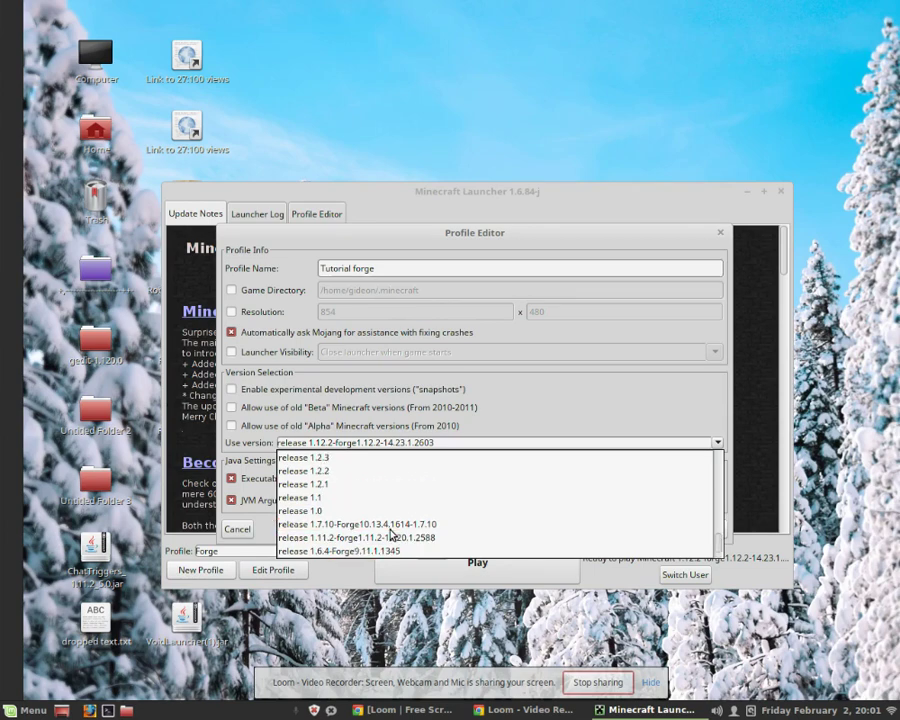
scroll(390, 535, "up", 4)
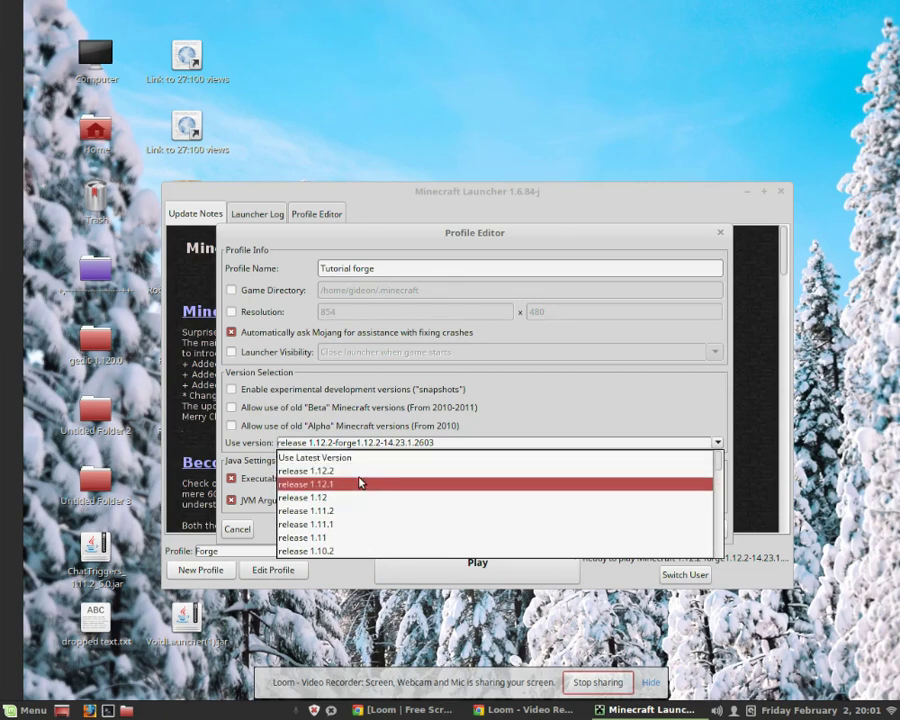
scroll(401, 510, "down", 4)
scroll(410, 512, "down", 5)
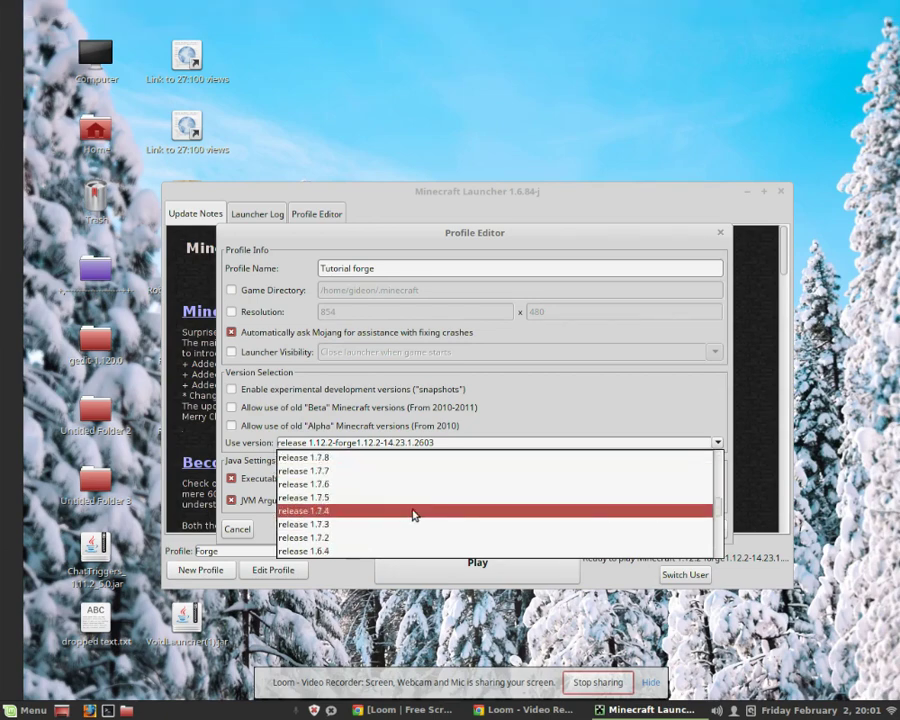
scroll(414, 512, "up", 9)
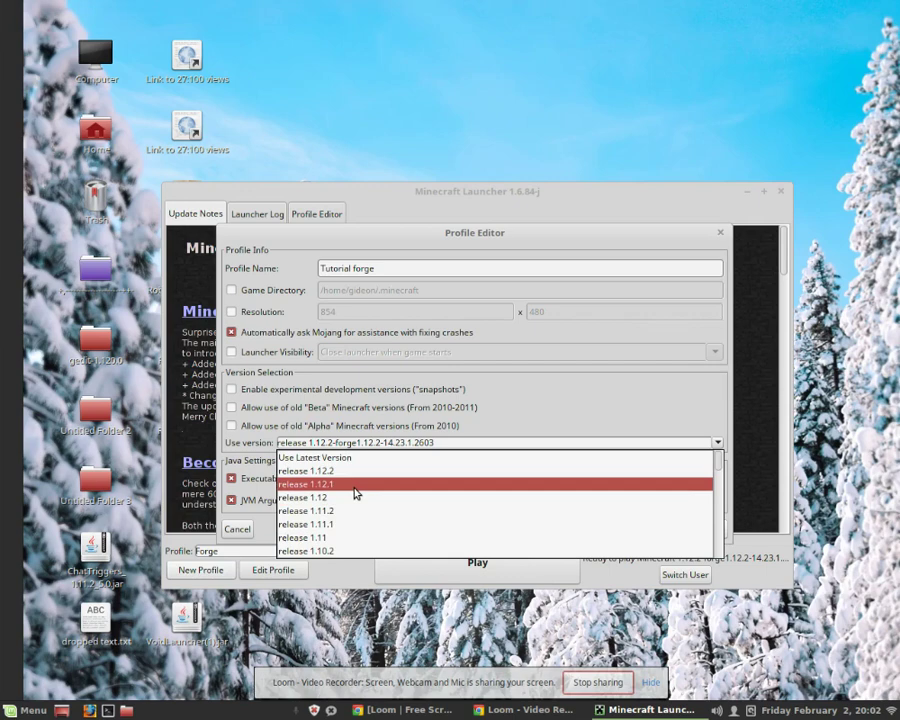
scroll(355, 492, "down", 15)
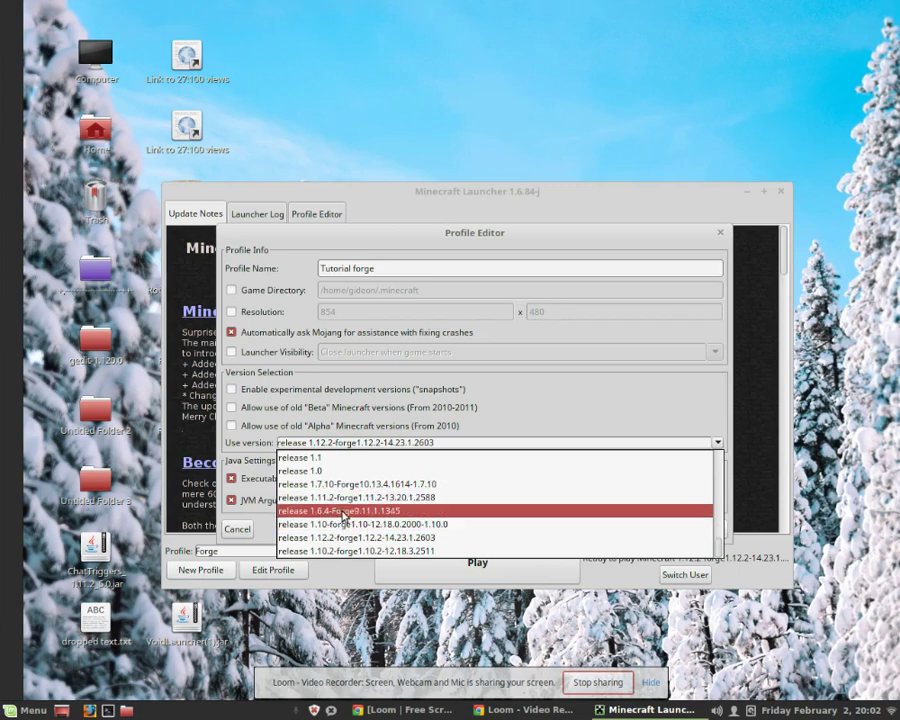
scroll(343, 514, "up", 15)
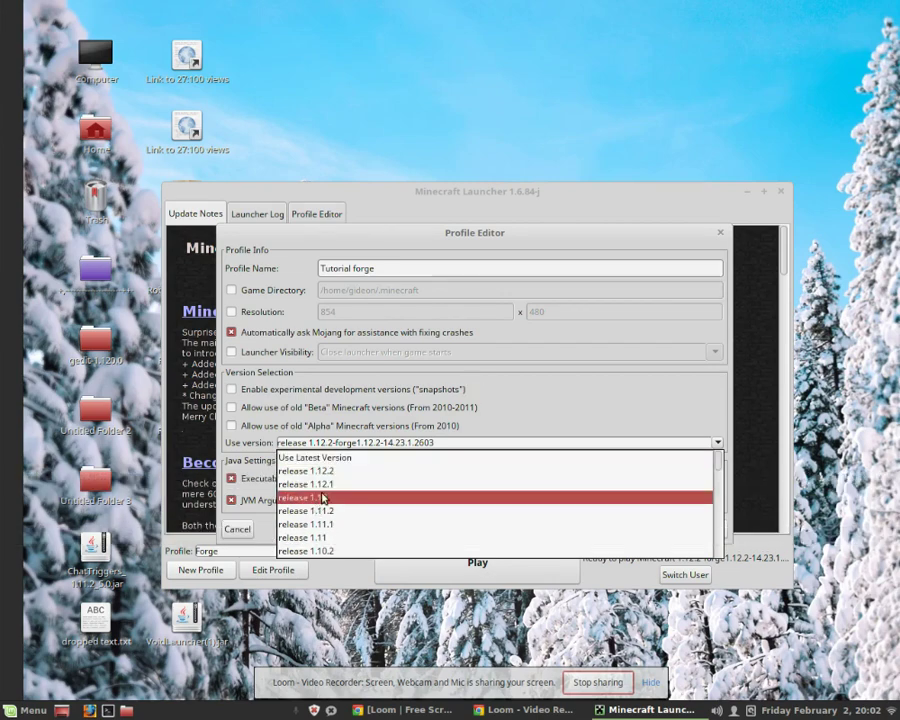
left_click(344, 496)
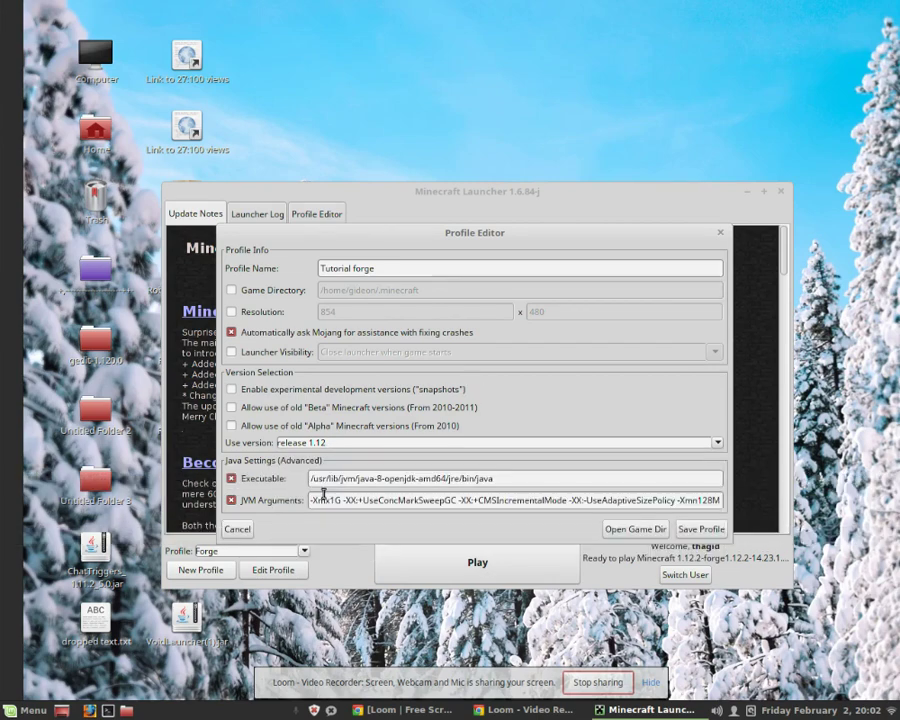
left_click(700, 529)
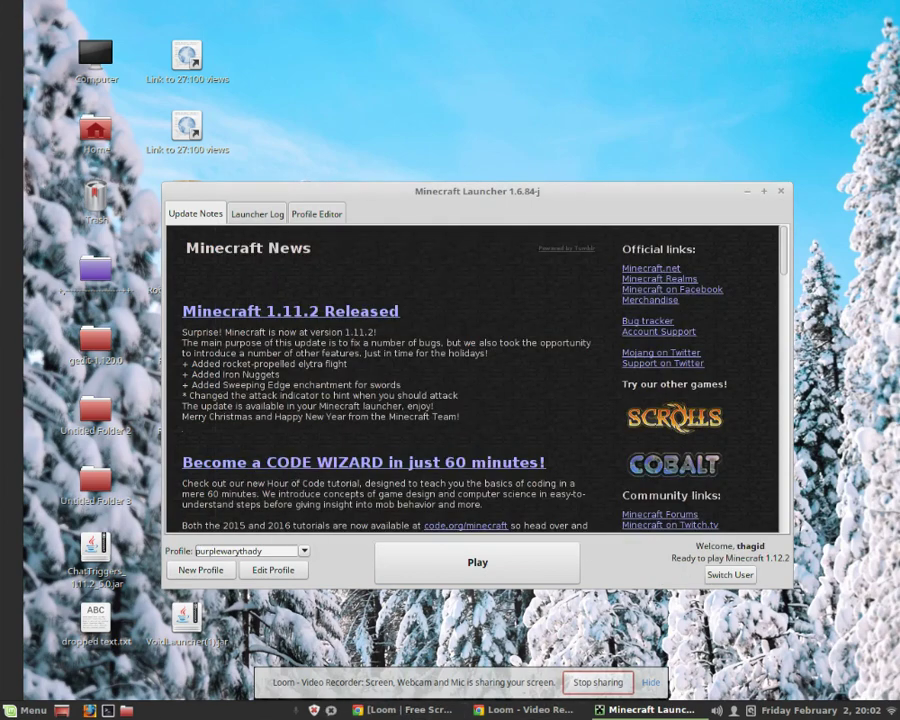
Switch to Firefox, search Google for "forge" and open the Minecraft Forge download site.
left_click(89, 710)
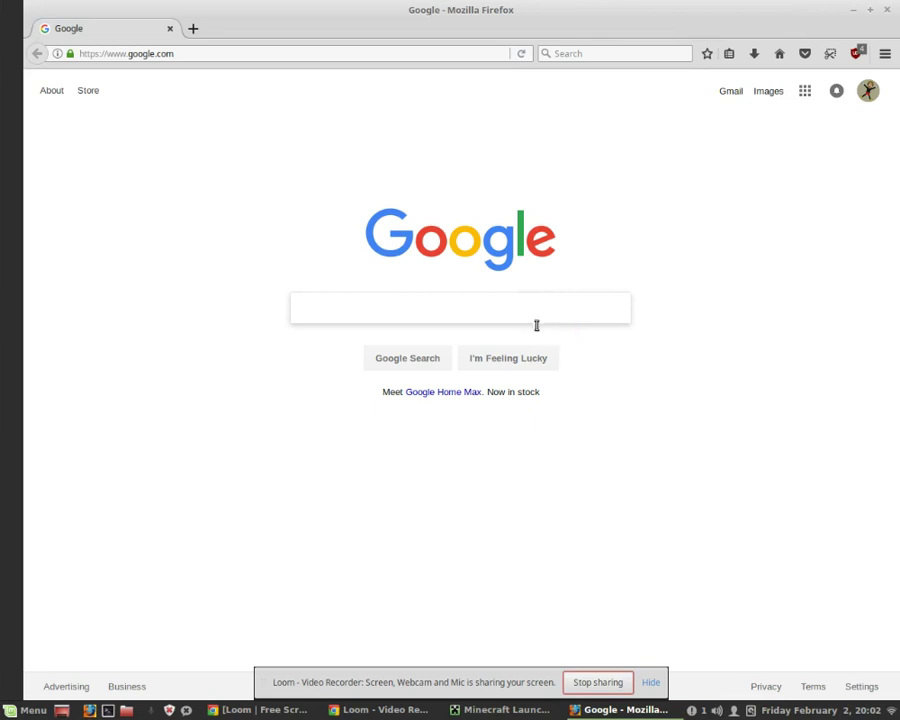
type("forge")
key("Return")
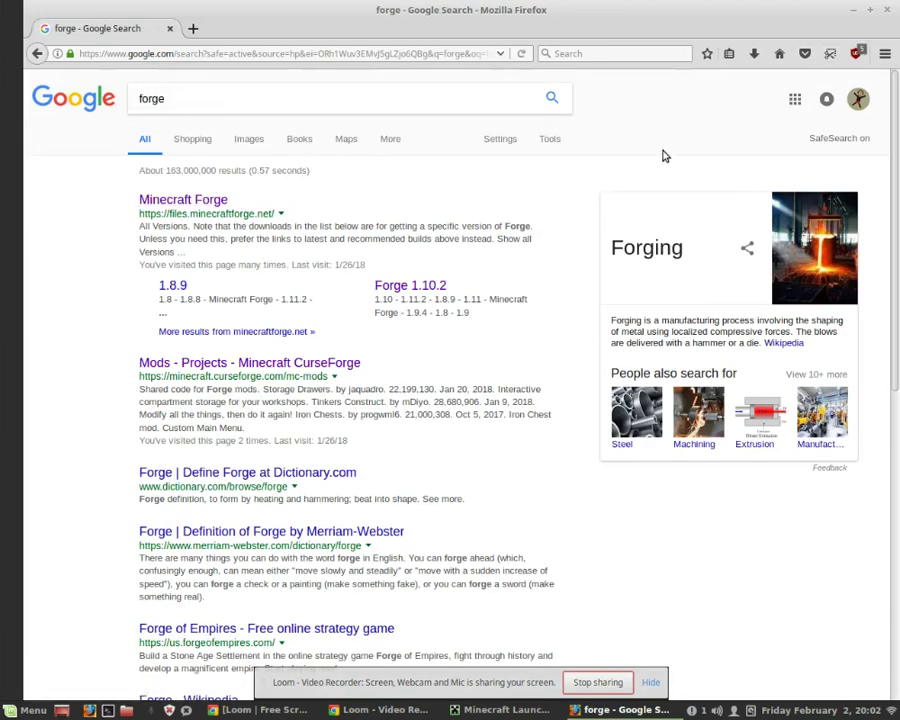
left_click(166, 202)
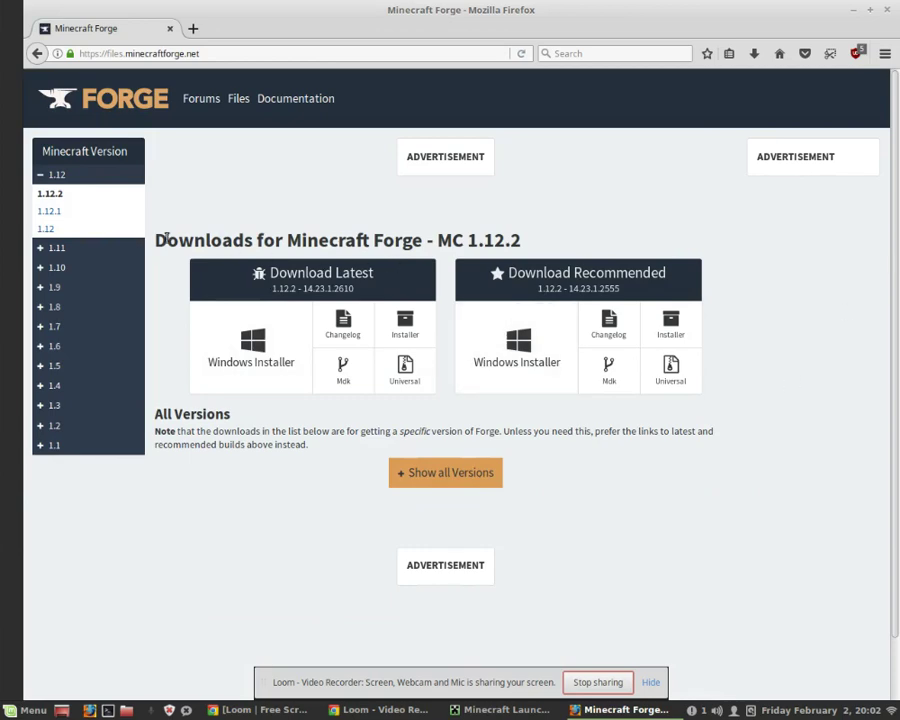
Open the Forge downloads page for Minecraft version 1.12.
left_click(50, 176)
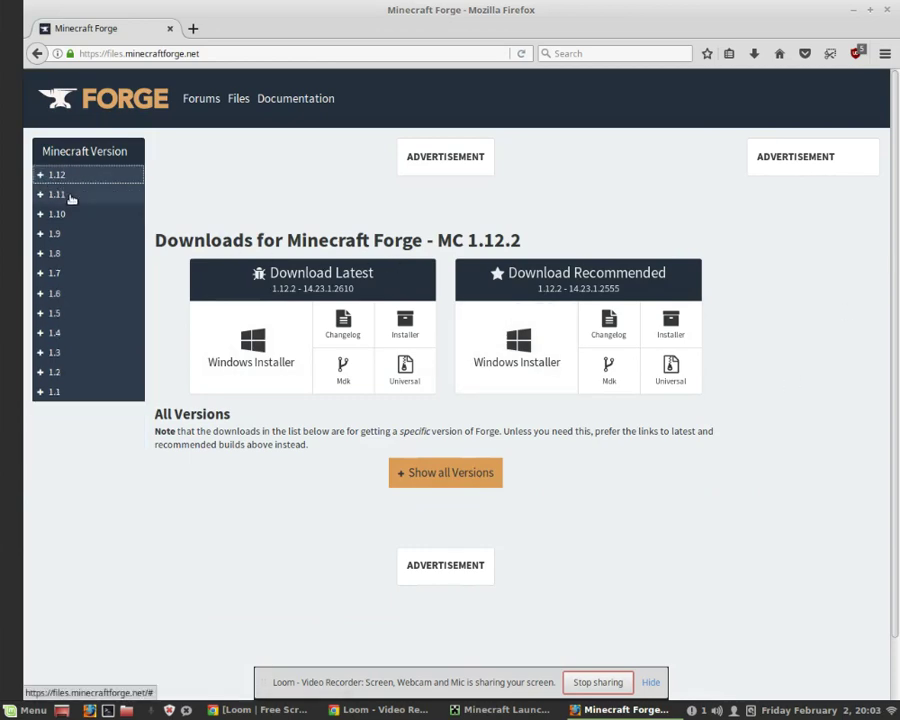
left_click(70, 197)
left_click(52, 175)
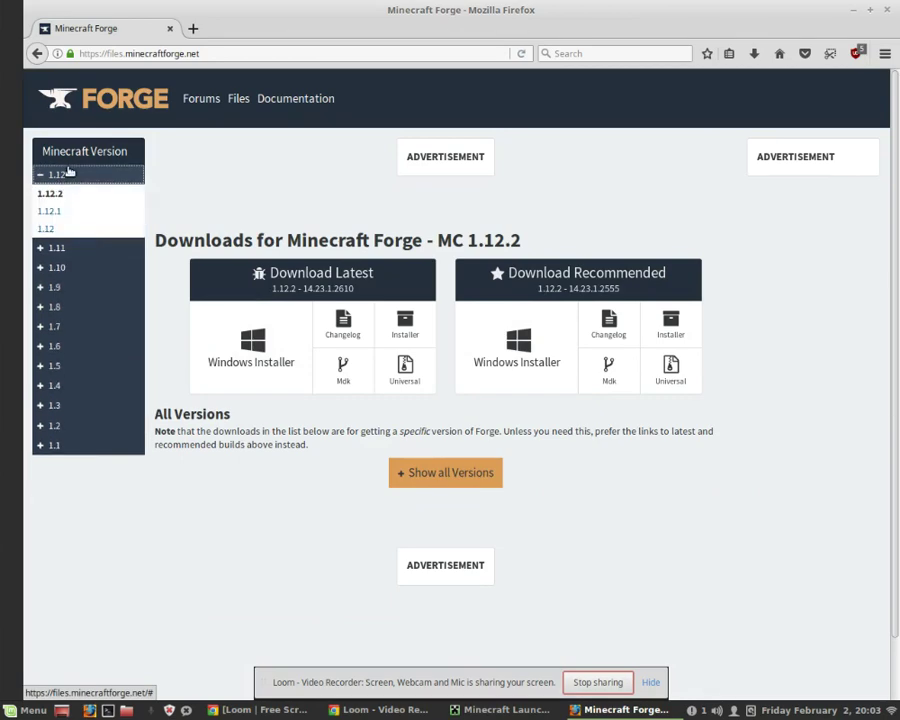
left_click(50, 230)
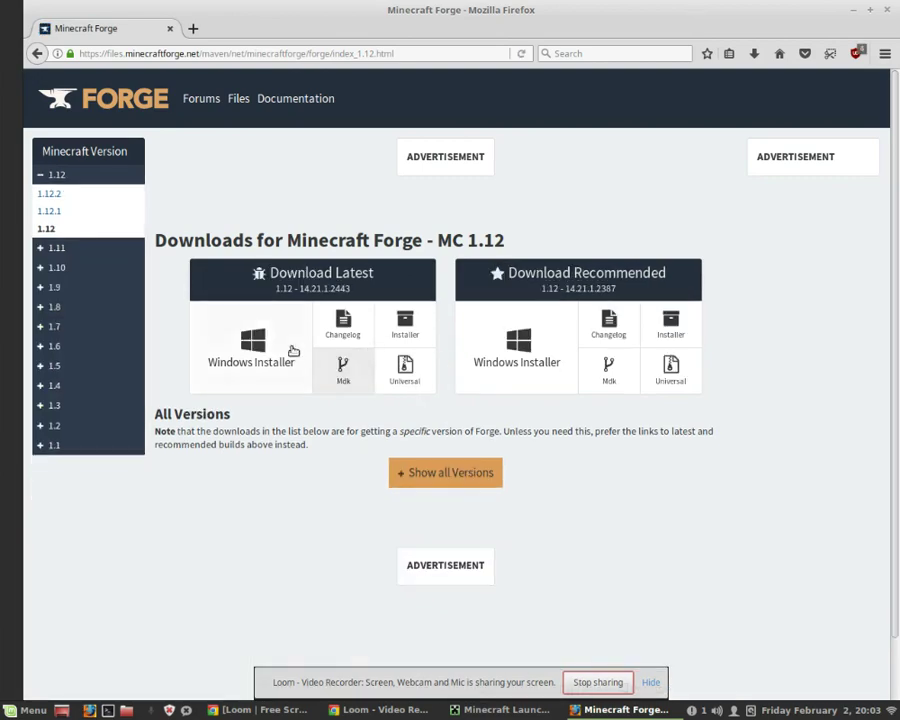
View the Forge downloads for Minecraft 1.2.3, and return to the 1.12 downloads page.
left_click(78, 178)
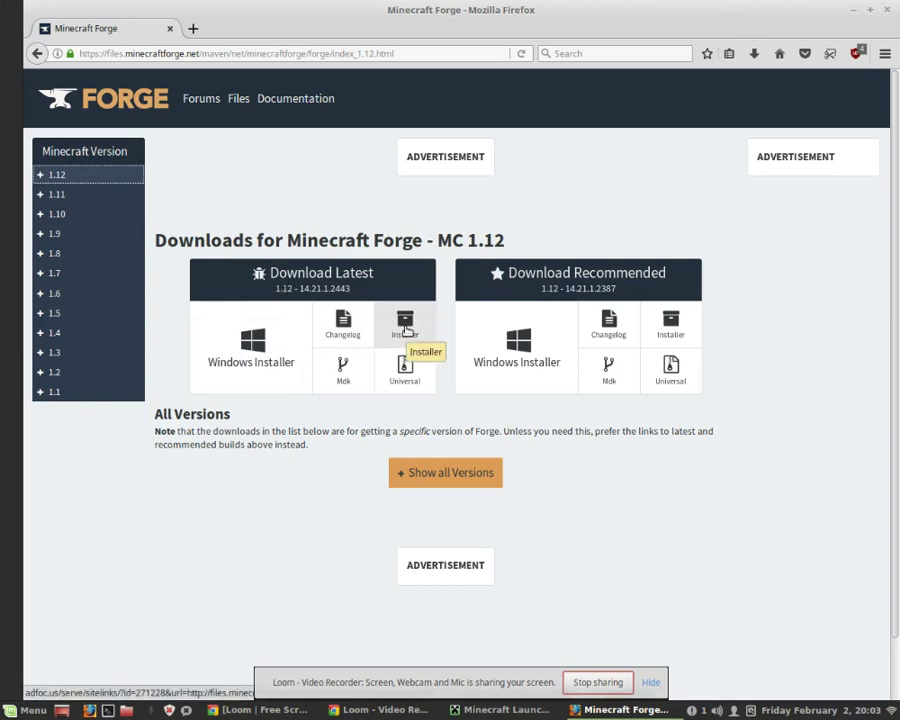
left_click(64, 373)
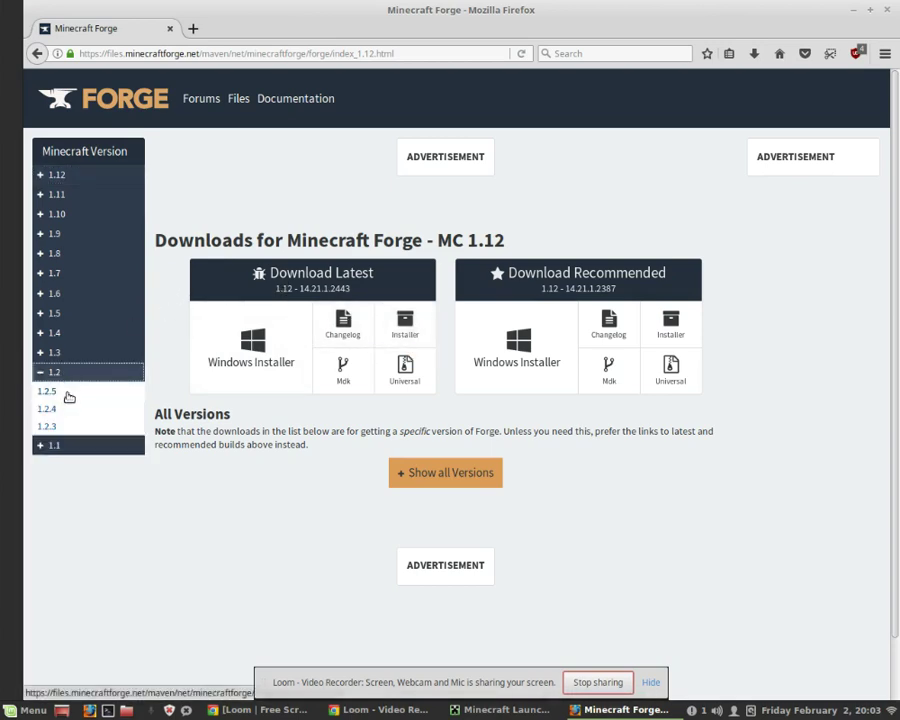
left_click(62, 427)
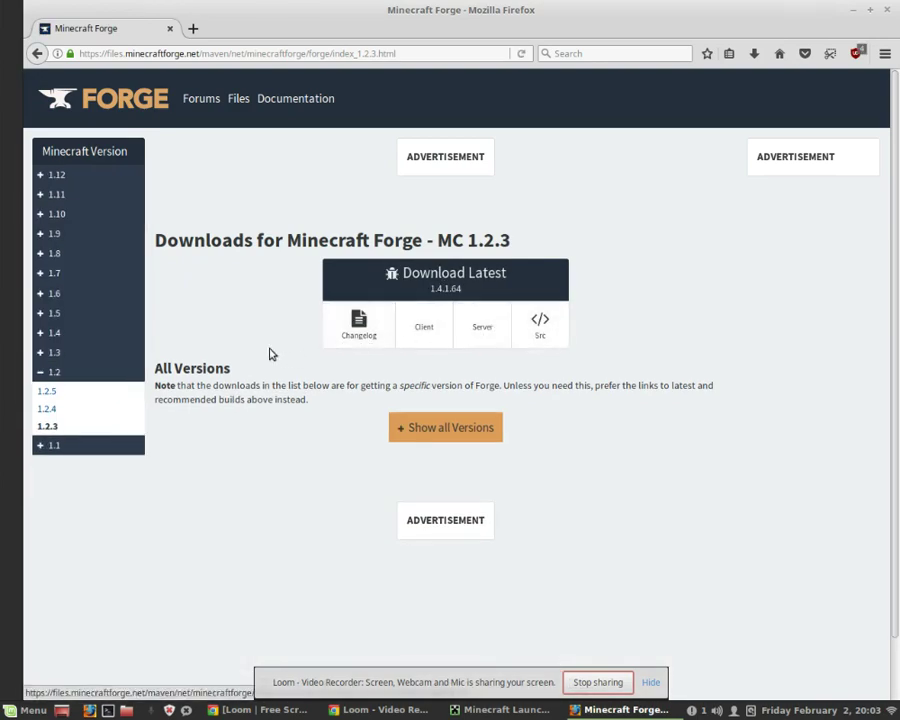
left_click(70, 176)
left_click(66, 229)
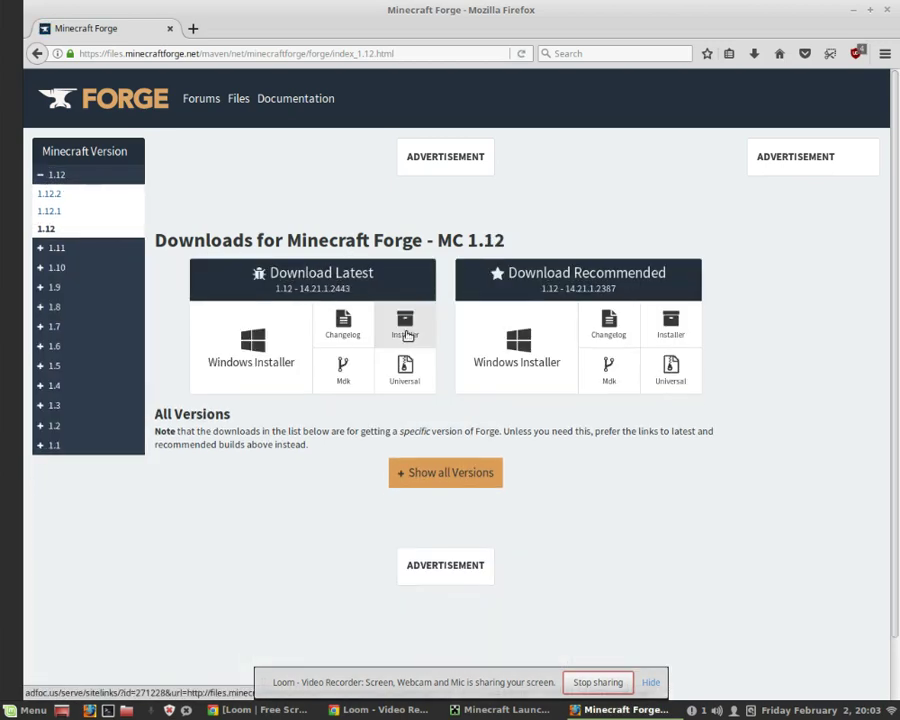
Download the latest Forge 1.12 installer, skipping the advertisement page and saving forge-1.12-14.21.1.2443-installer.jar.
left_click(413, 332)
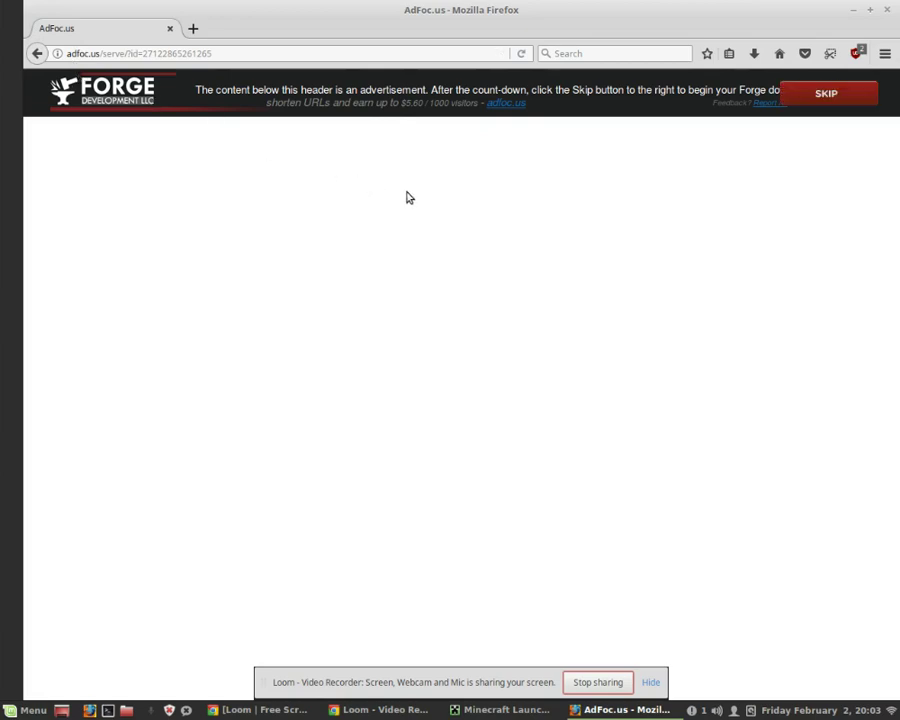
left_click(852, 94)
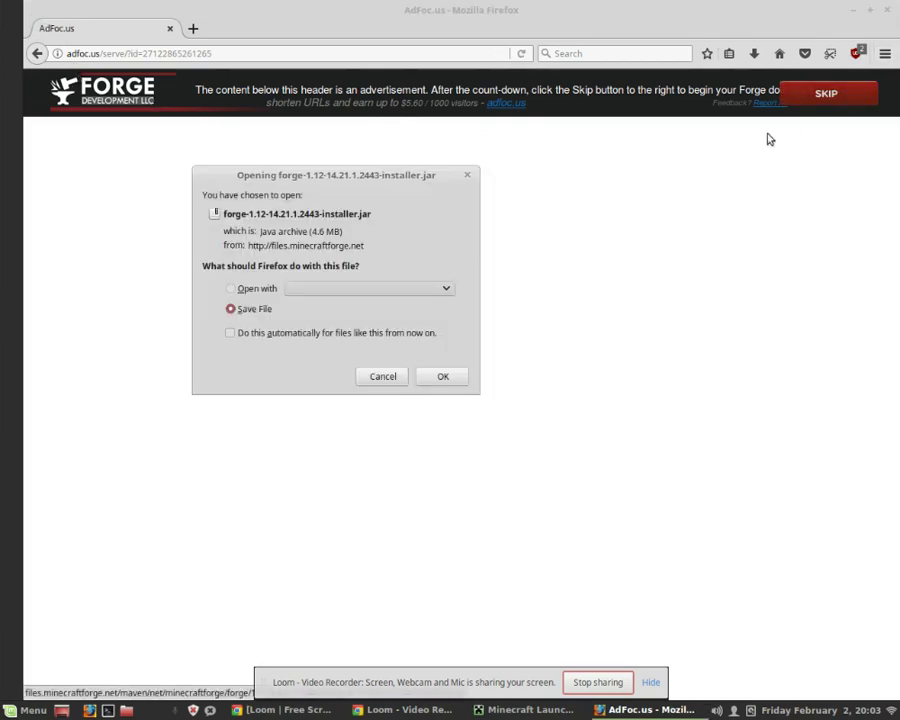
left_click(443, 378)
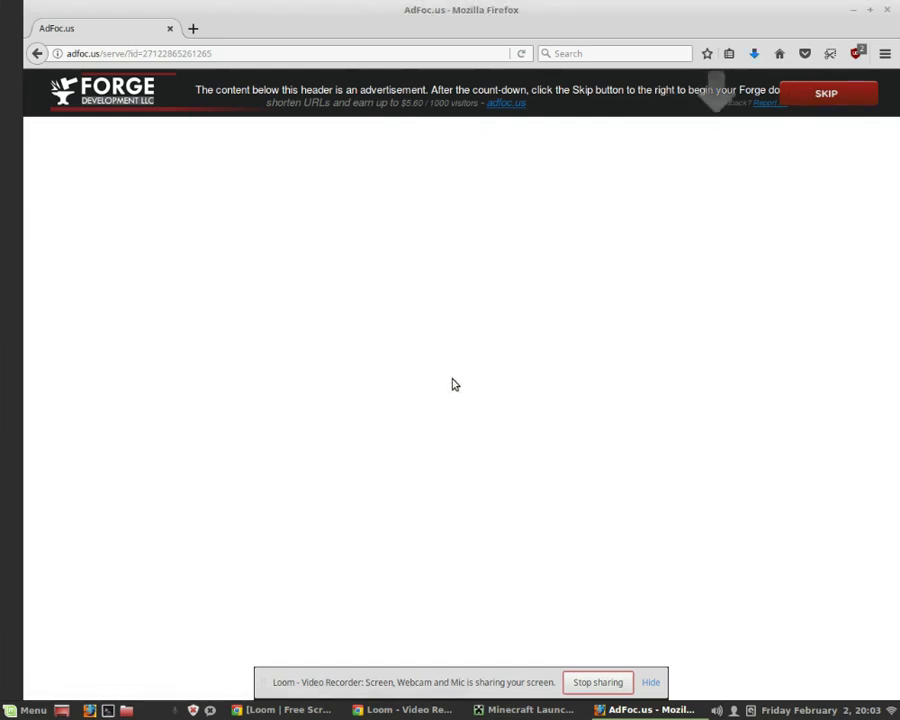
Try to run the downloaded Forge installer directly from the browser's downloads.
left_click(755, 53)
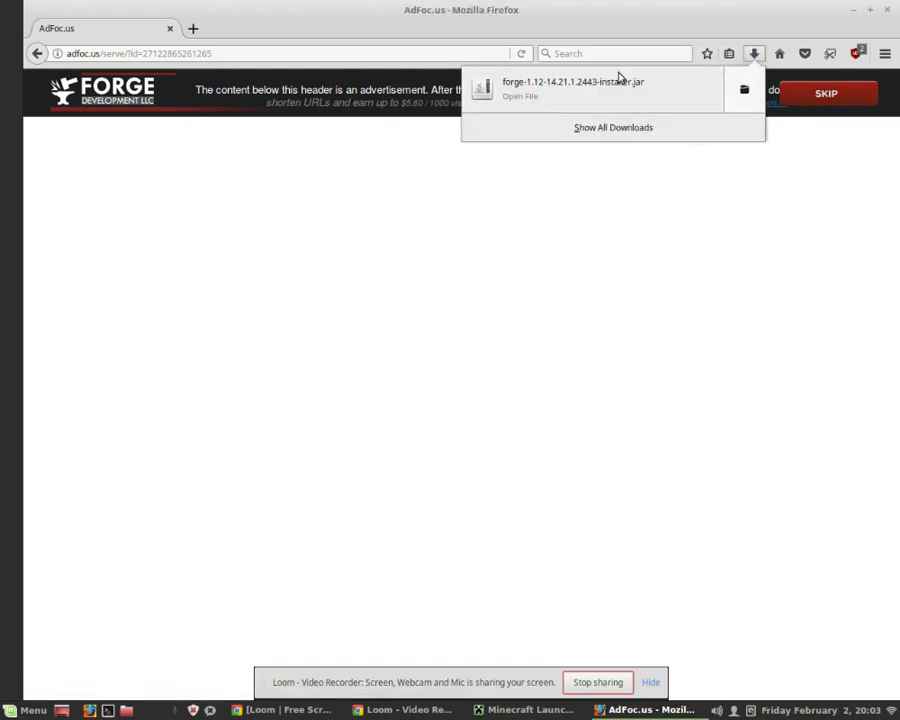
left_click(643, 86)
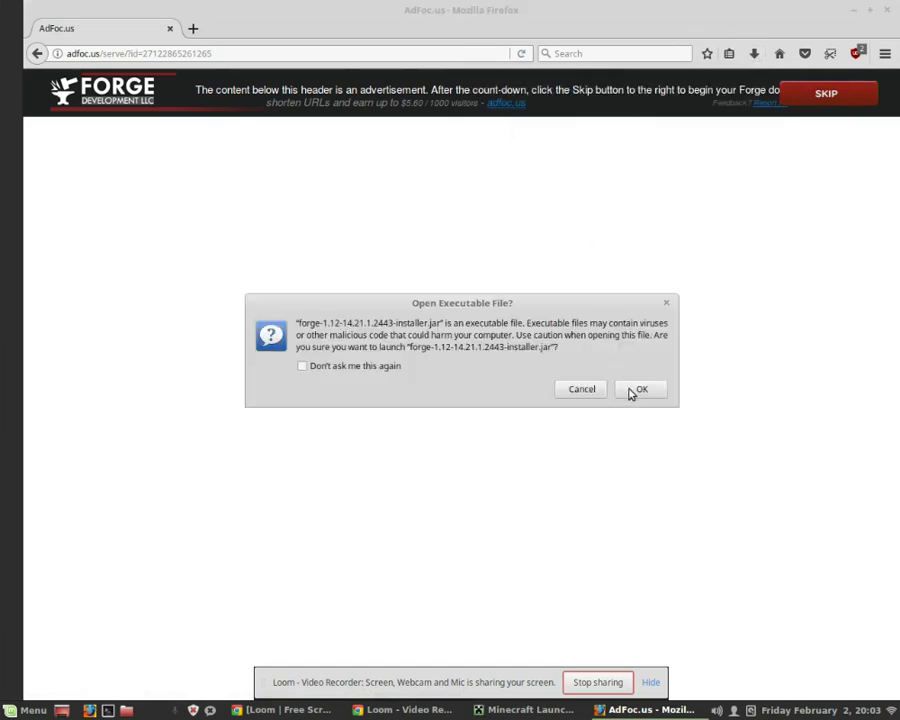
left_click(631, 392)
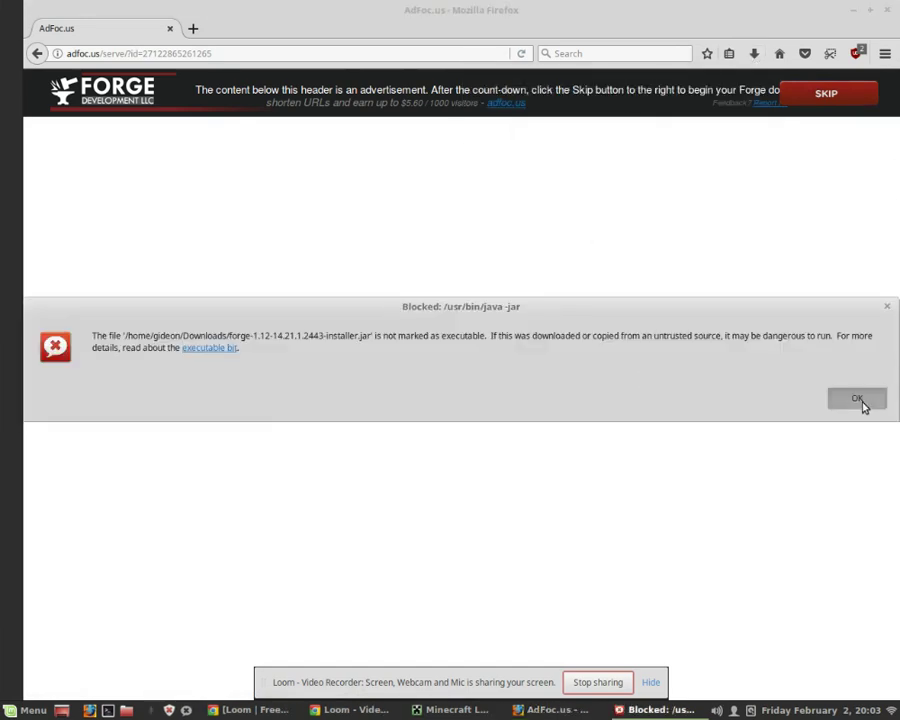
left_click(858, 399)
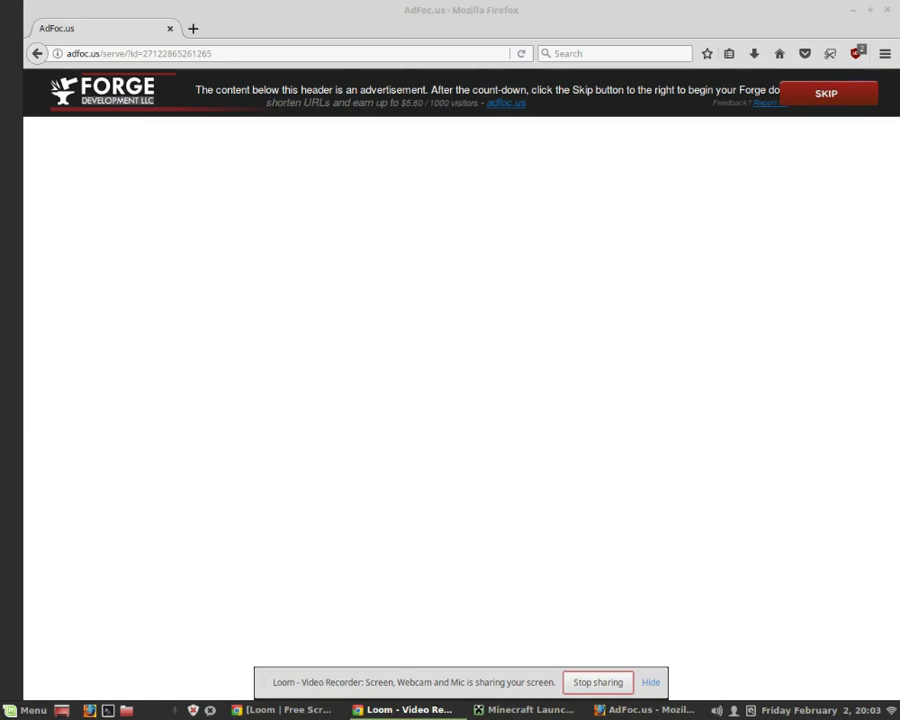
Open the Downloads folder in the file manager and locate the Forge 1.12 installer.
left_click(126, 711)
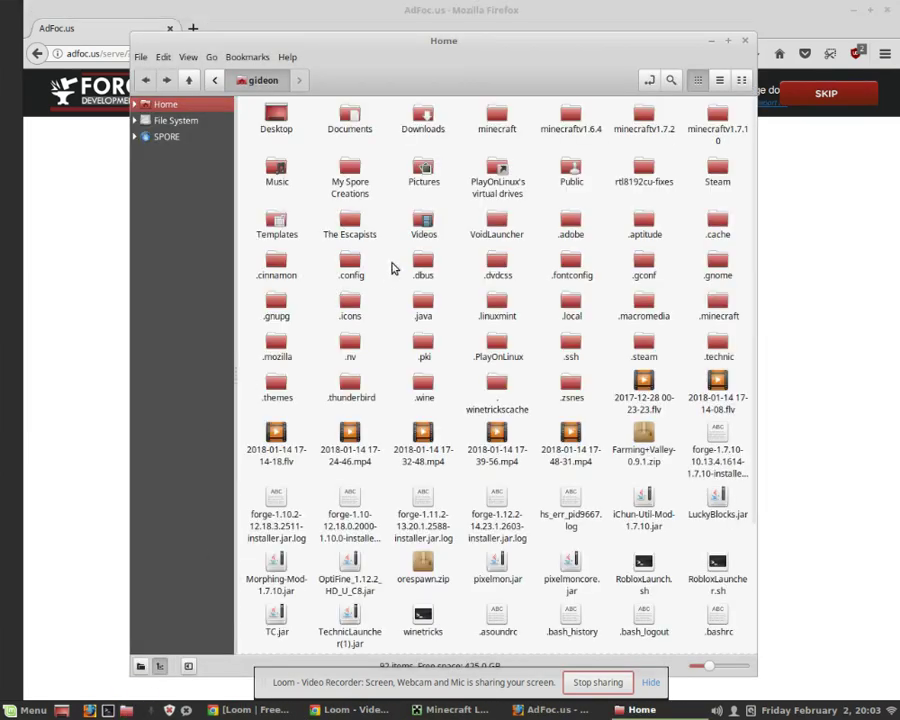
left_click(424, 121)
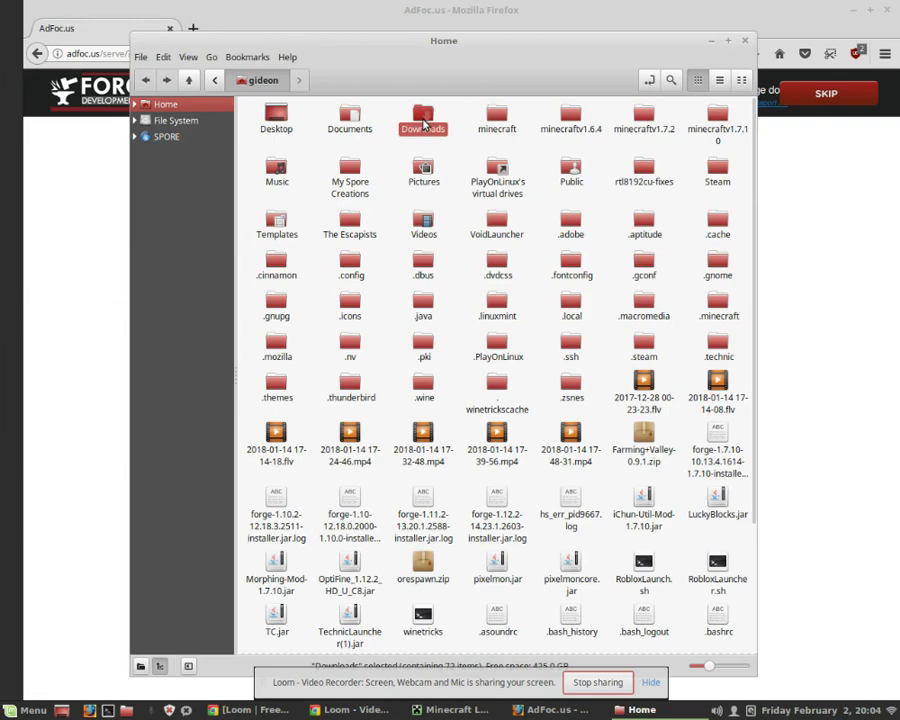
double_click(424, 121)
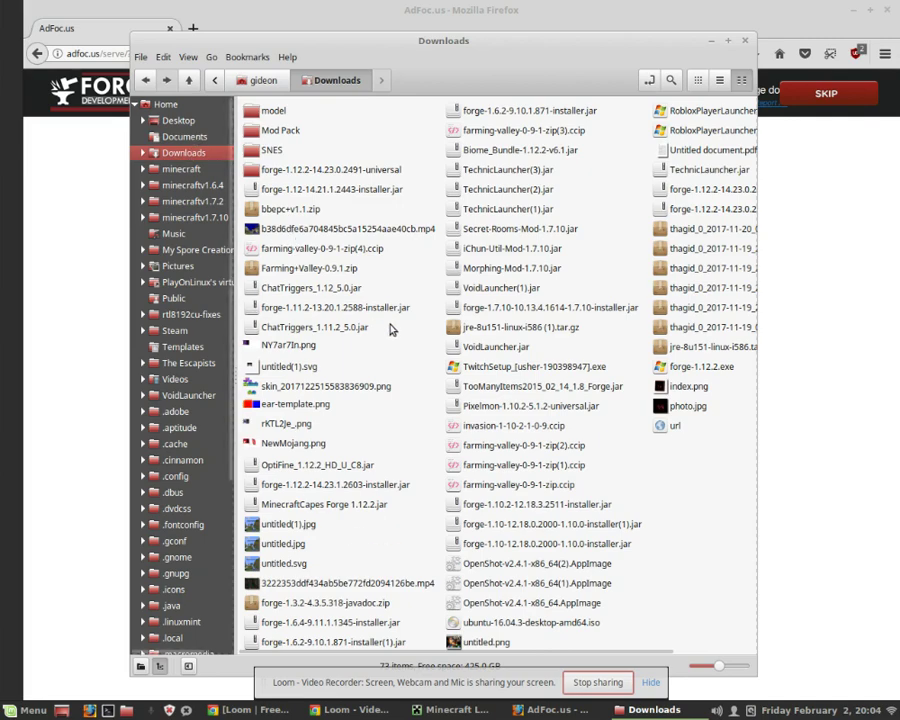
scroll(558, 318, "right", 3)
scroll(558, 318, "left", 3)
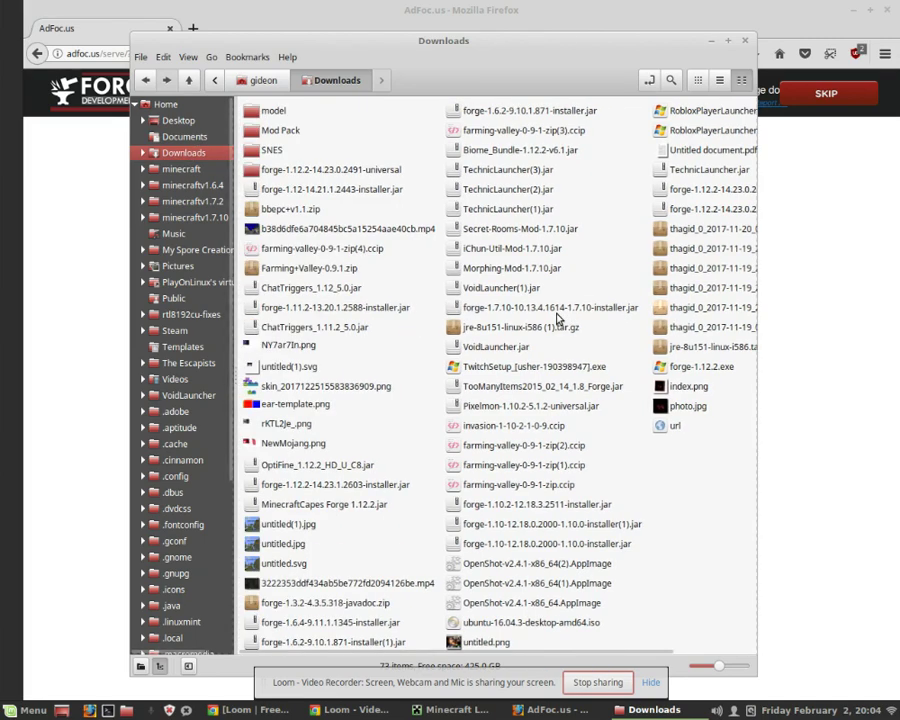
Allow executing forge-1.12-14.21.1.2443-installer.jar as a program in its file permissions.
right_click(322, 197)
left_click(370, 418)
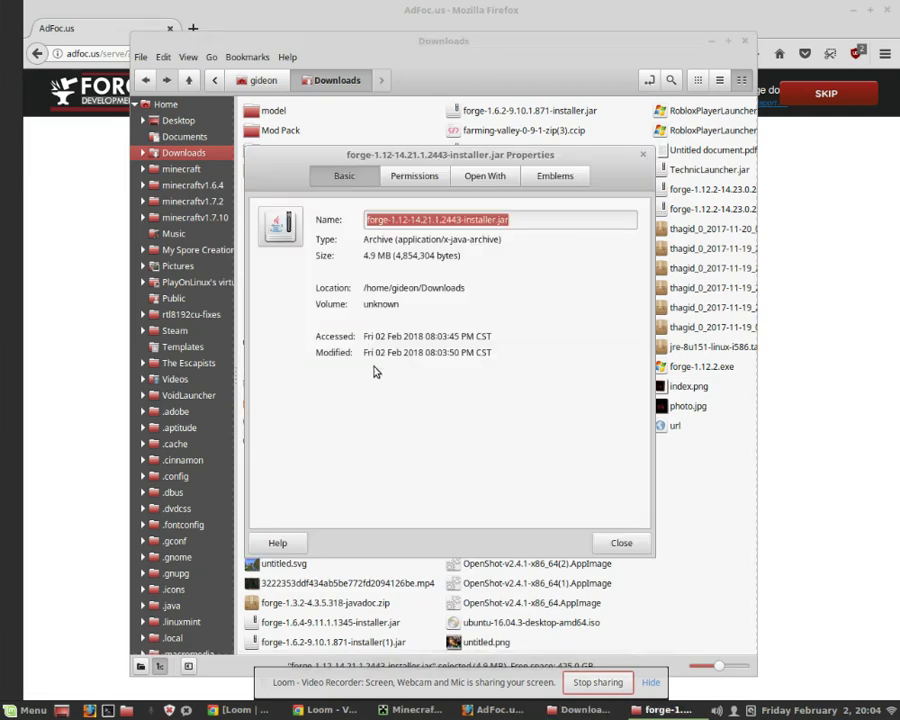
left_click(407, 178)
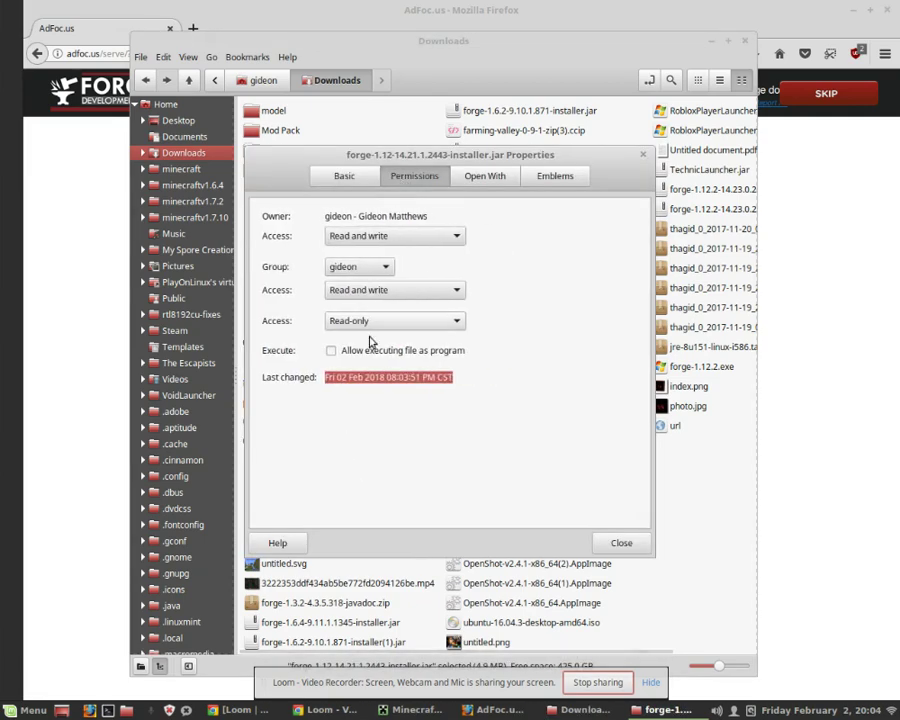
left_click(331, 351)
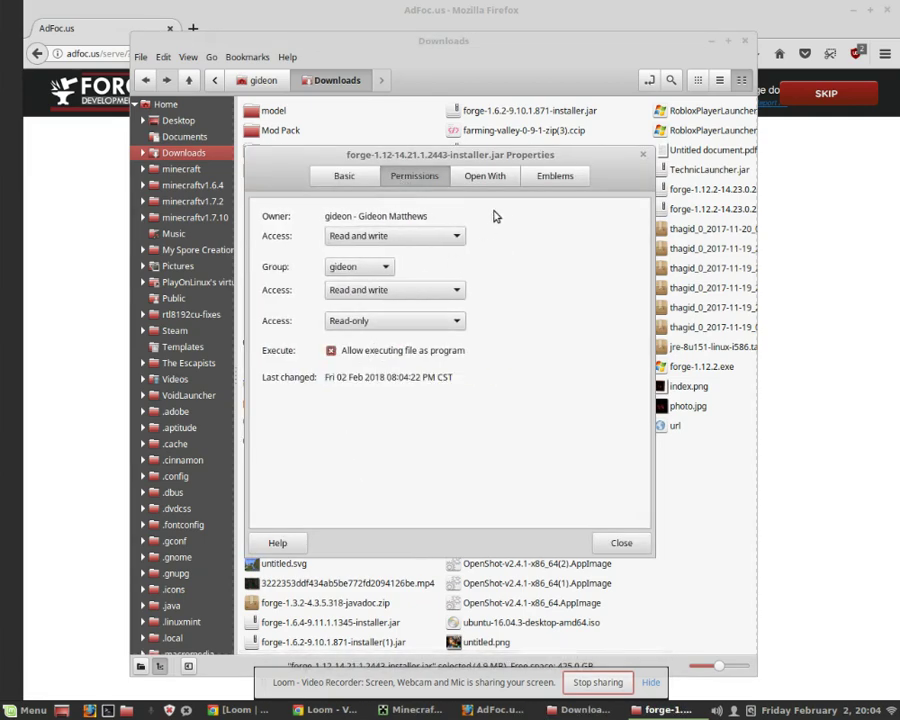
Check which default application is assigned to open the installer, and close its properties.
left_click(488, 177)
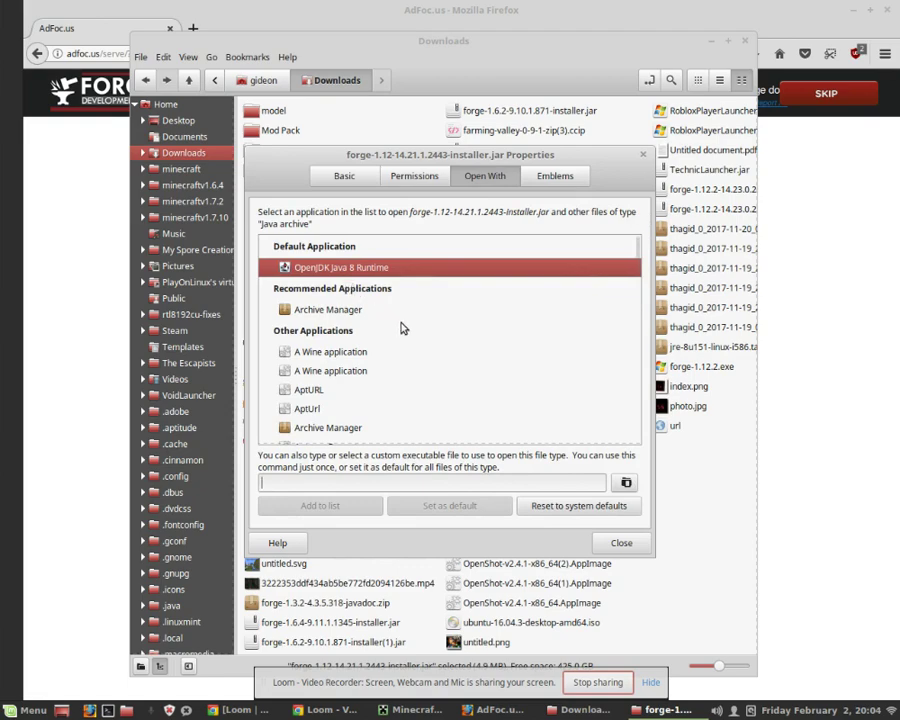
scroll(404, 327, "down", 2)
scroll(410, 328, "up", 1)
scroll(410, 328, "down", 10)
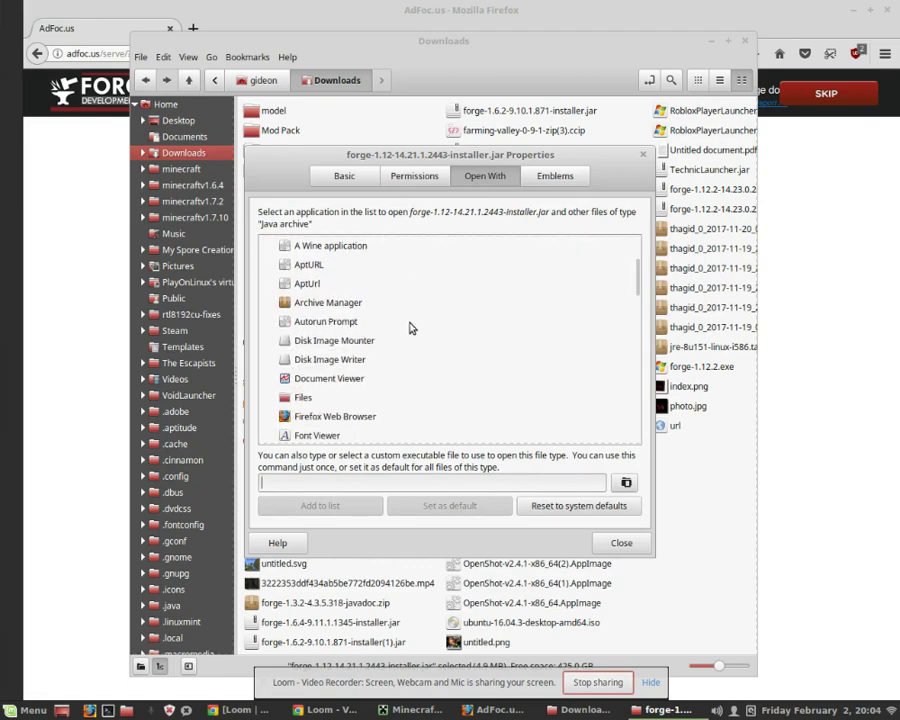
scroll(410, 328, "up", 10)
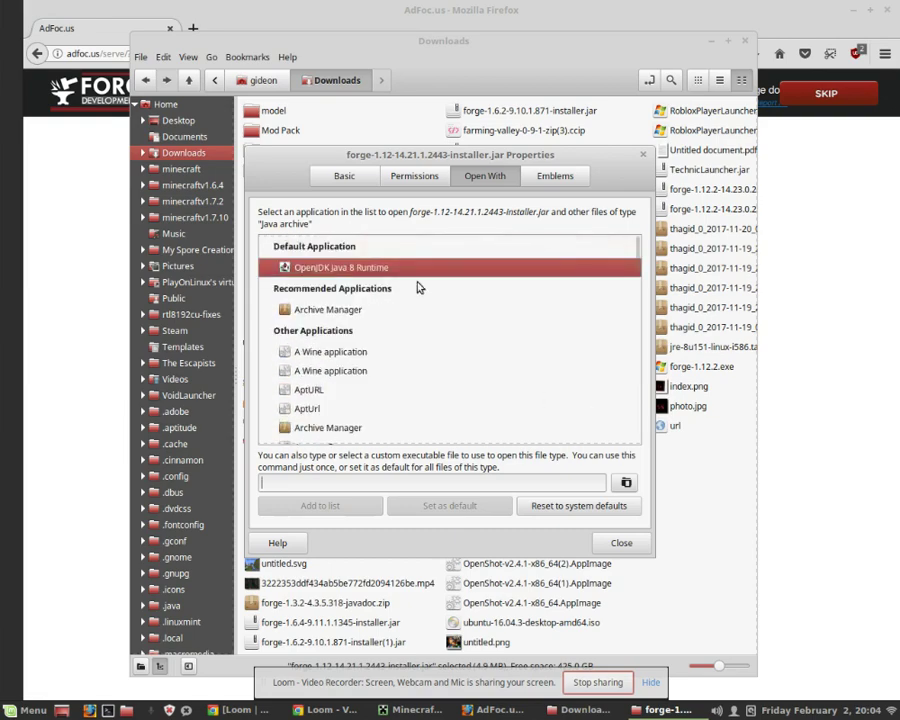
left_click(621, 540)
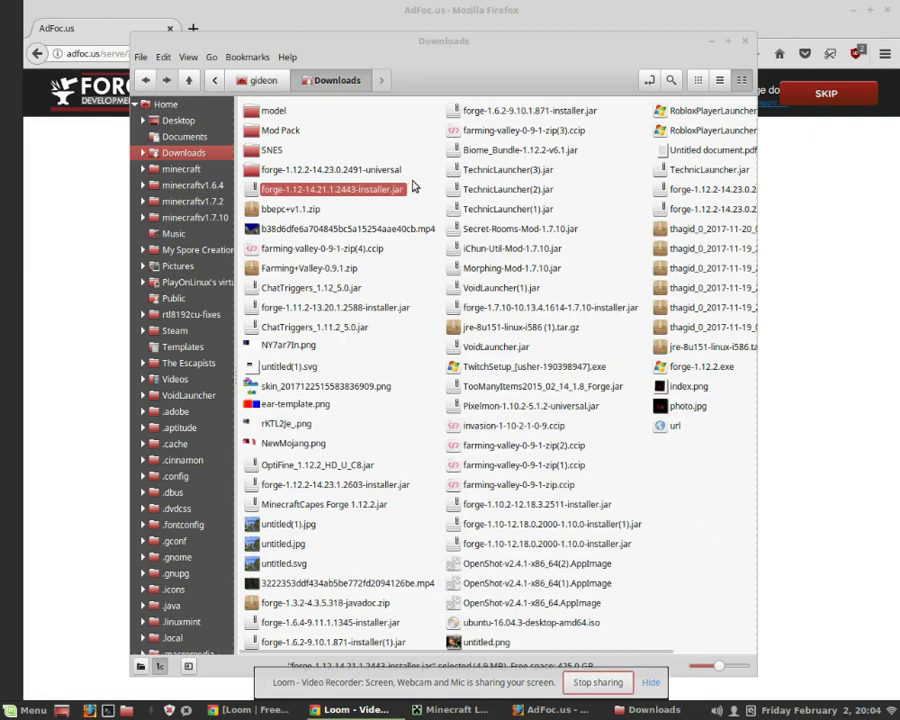
Run forge-1.12-14.21.1.2443-installer.jar from the Downloads folder.
right_click(359, 193)
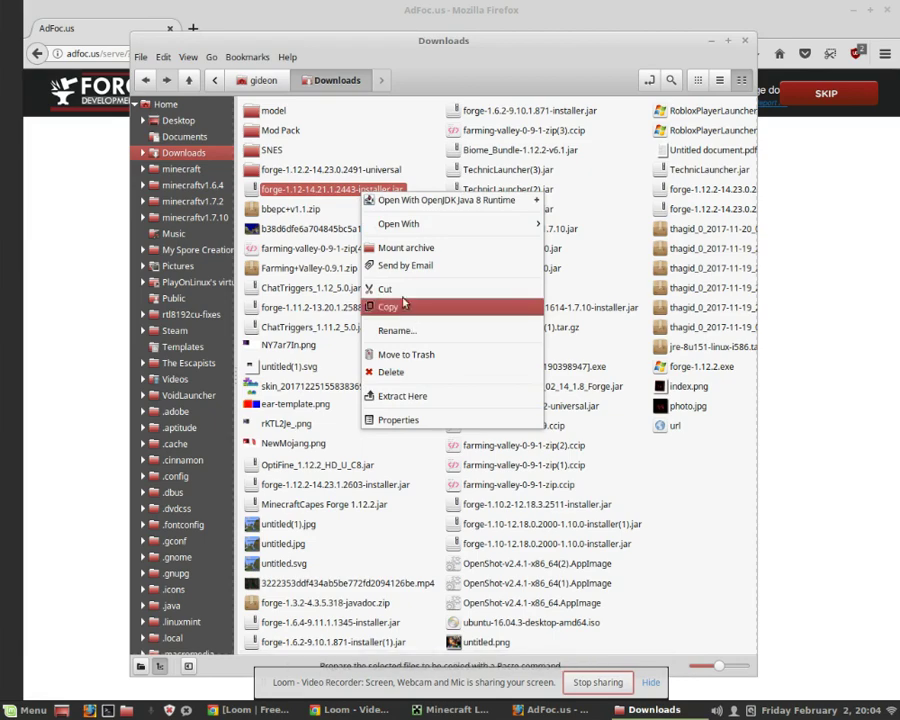
left_click(316, 197)
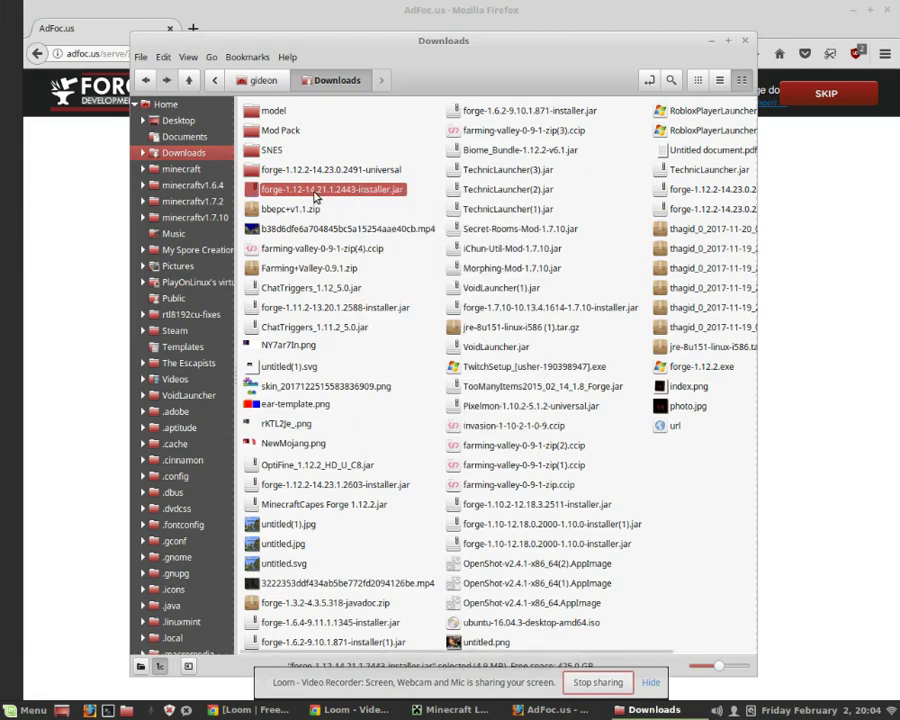
double_click(316, 197)
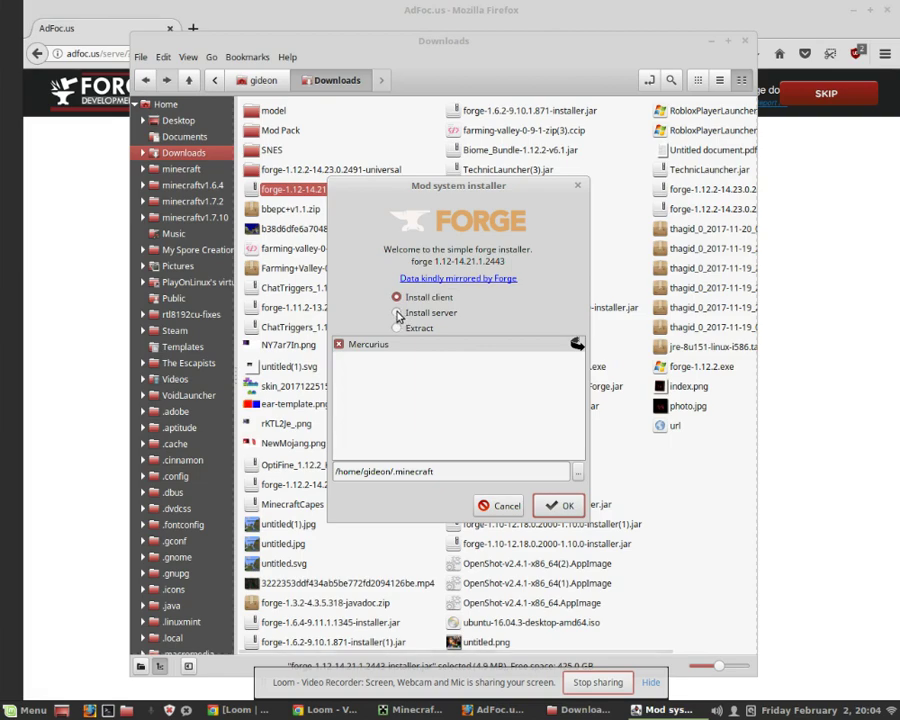
Look at the server and extract options, return to Install client, and install Forge into the .minecraft folder.
left_click(398, 313)
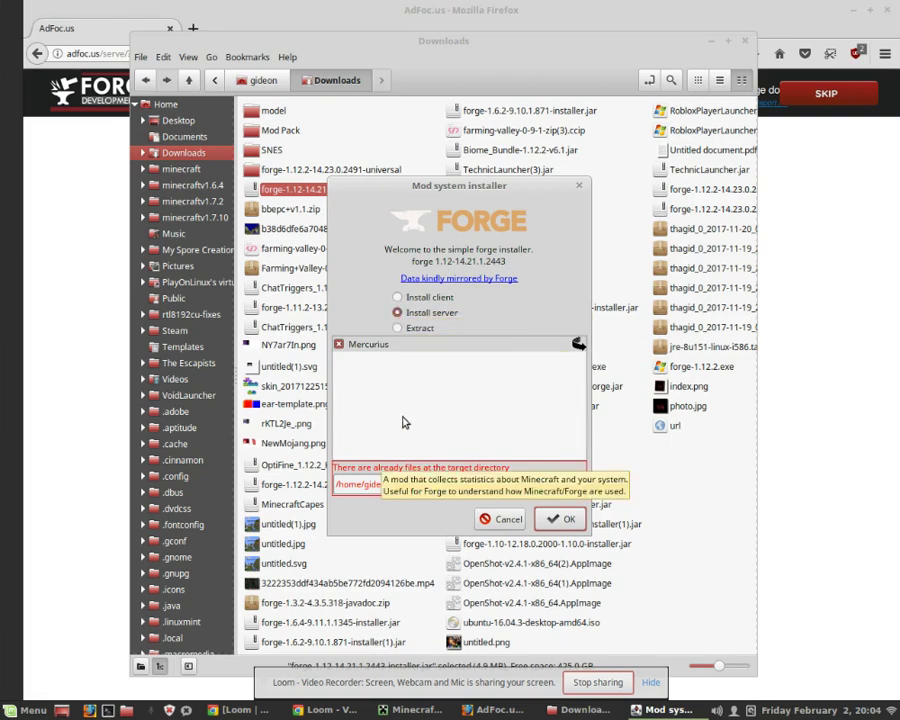
left_click(397, 298)
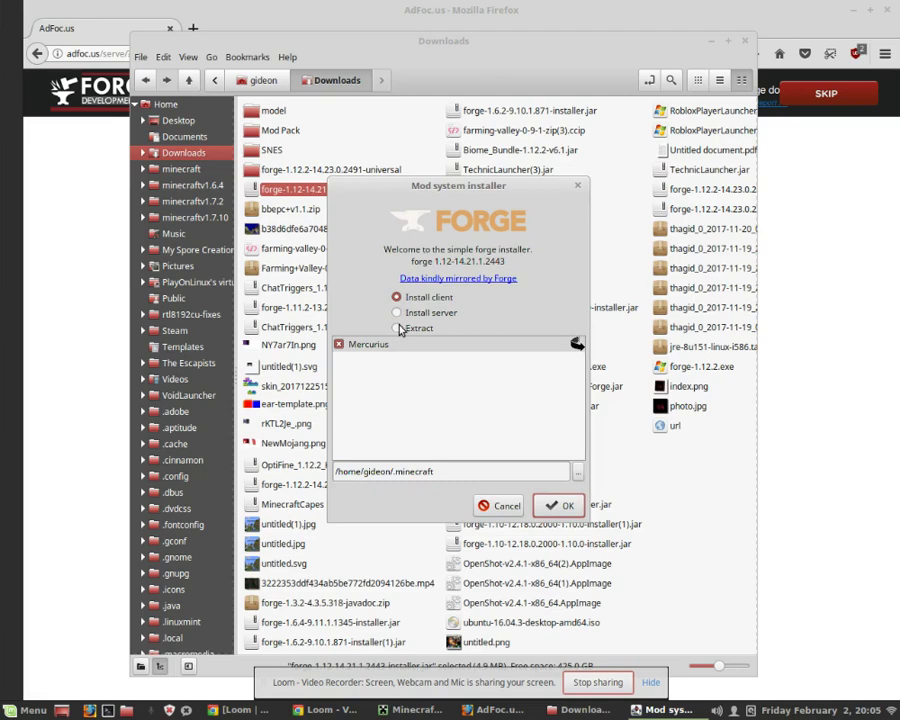
left_click(399, 329)
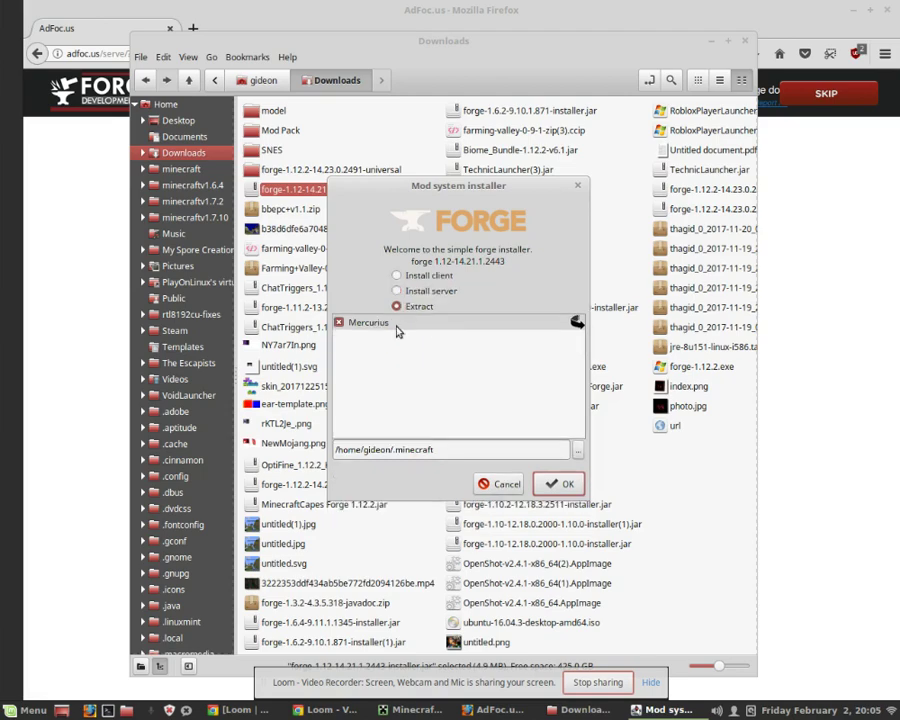
left_click(397, 276)
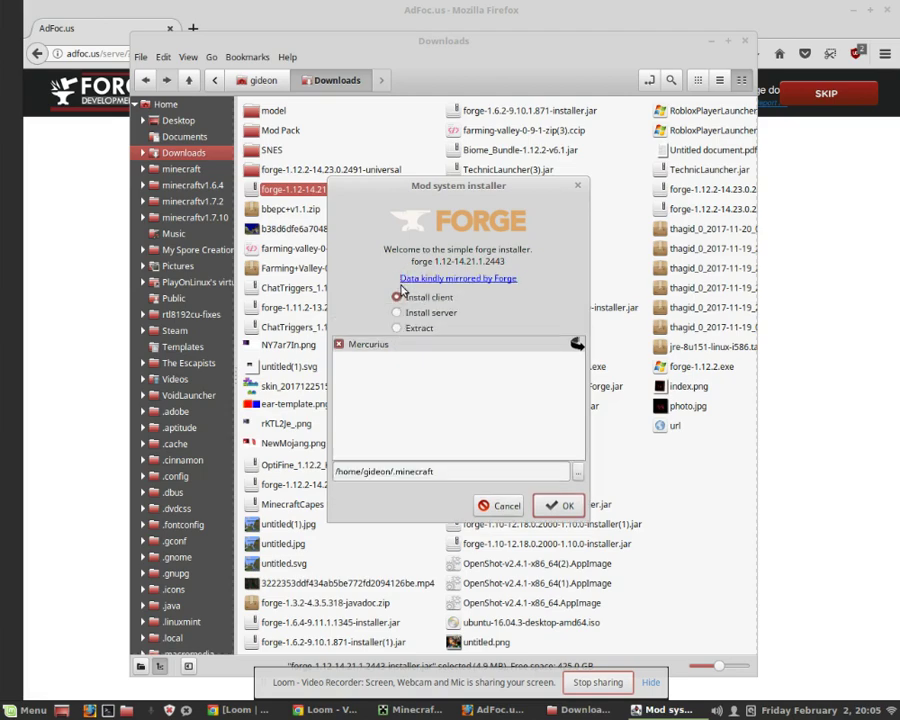
left_click(553, 503)
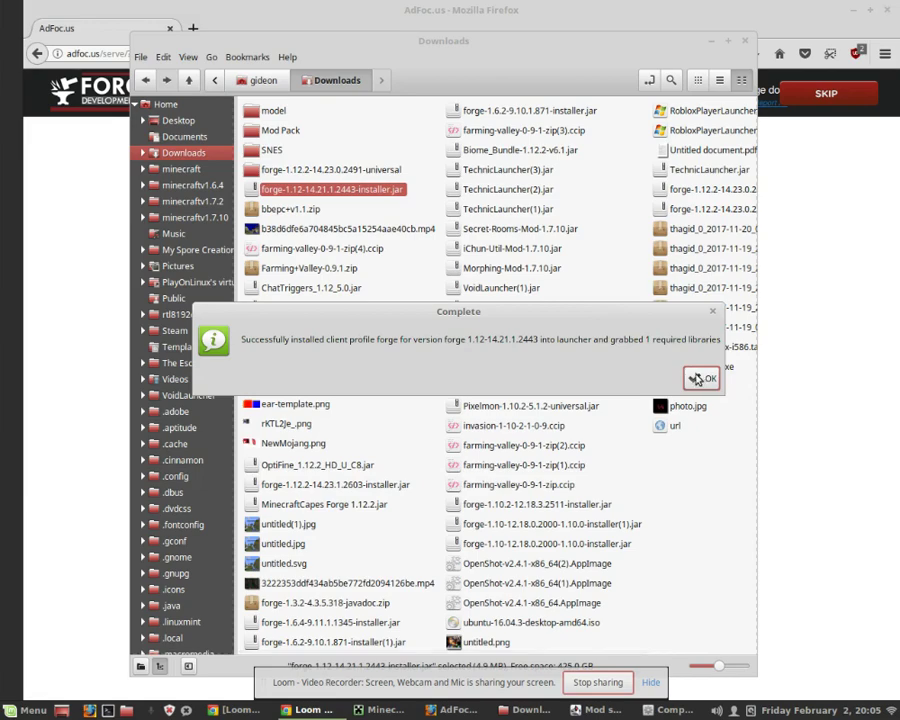
left_click(700, 379)
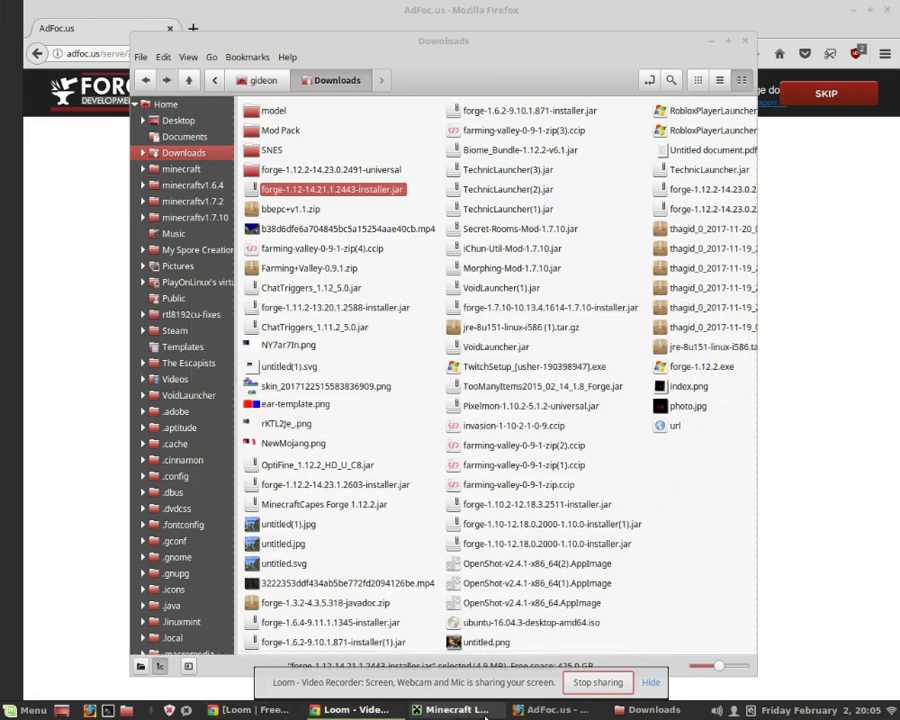
Close the open Minecraft launcher and start it again from the installed games.
left_click(482, 711)
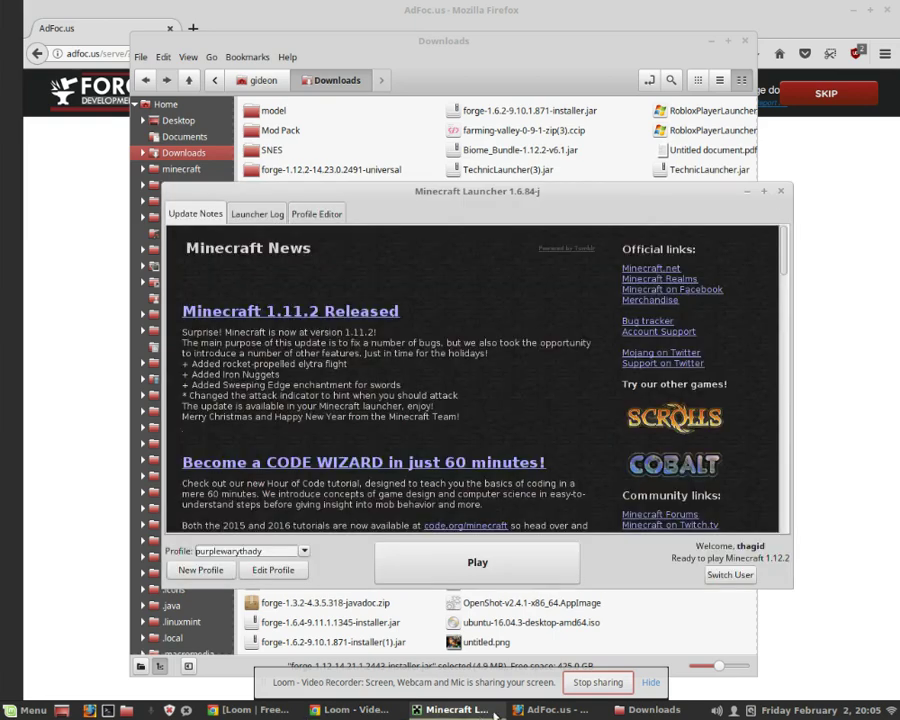
left_click(781, 192)
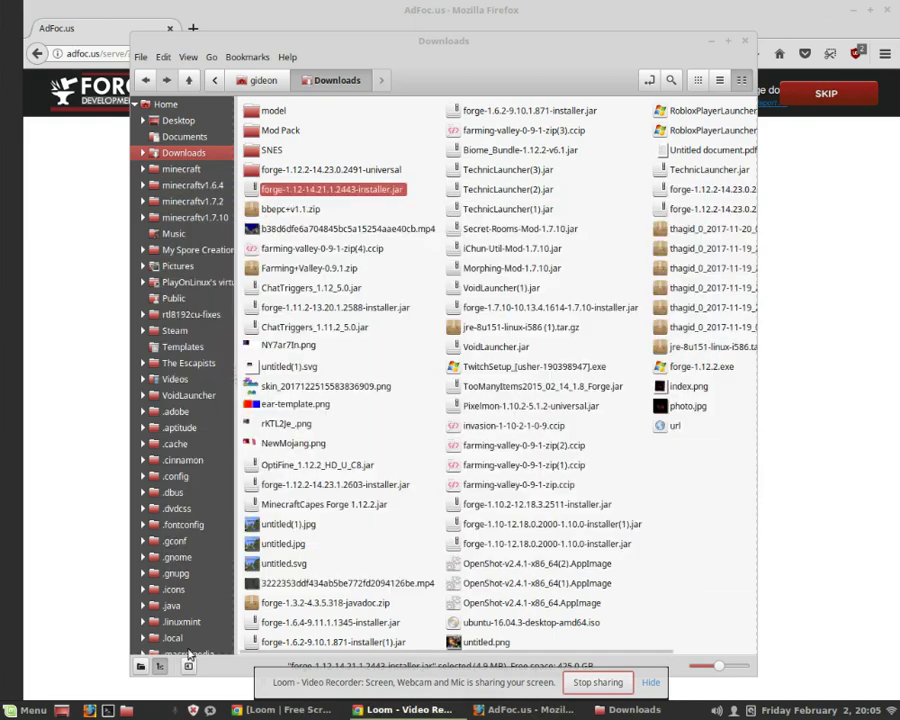
left_click(27, 710)
mouse_move(181, 429)
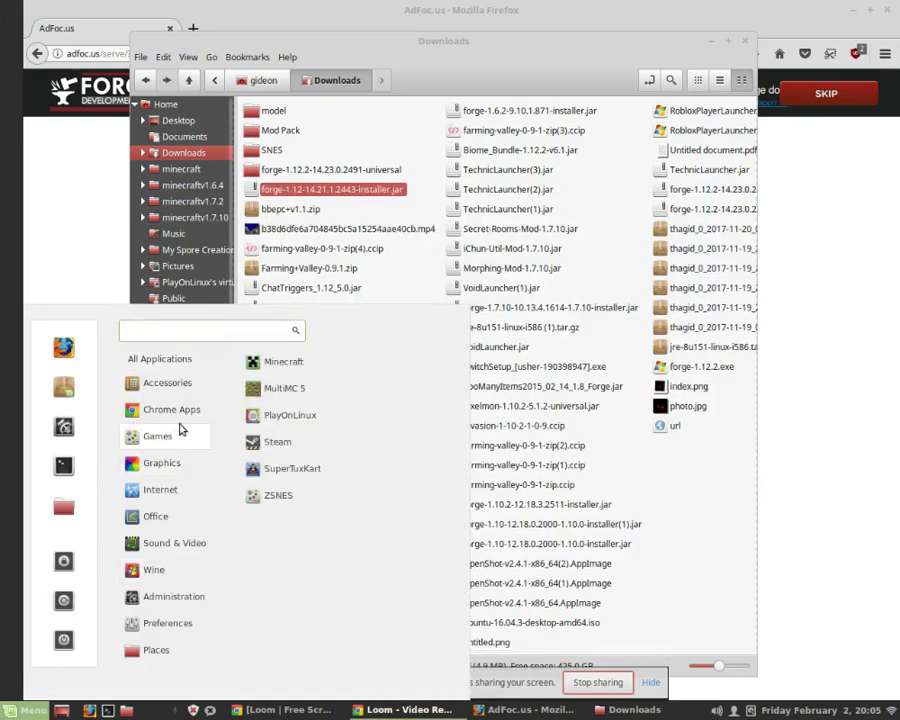
left_click(261, 365)
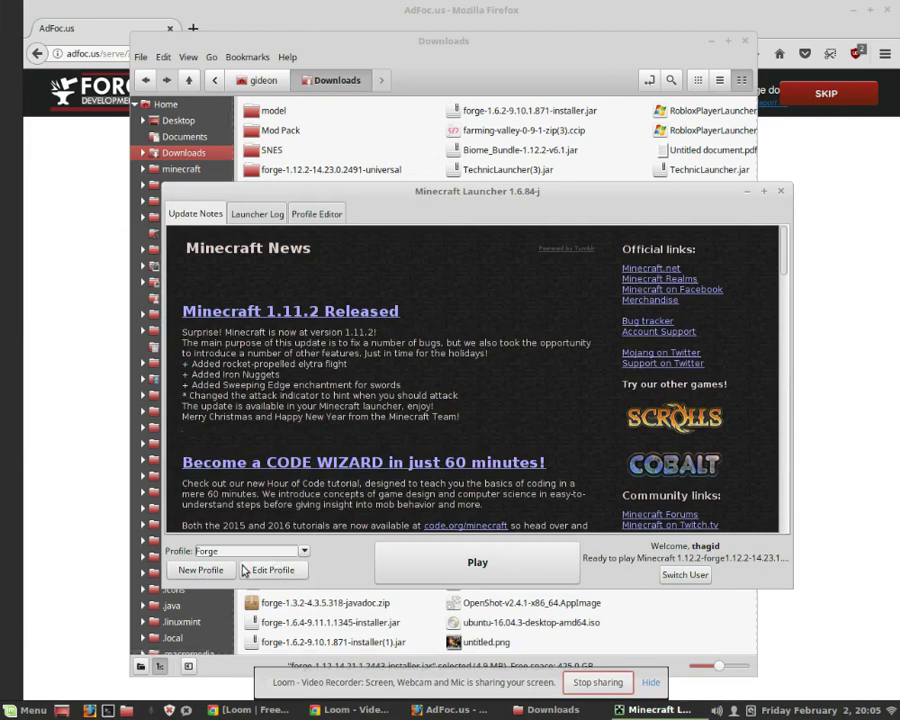
Set the Forge profile's version to release 1.12-forge1.12-14.21.1.2443 and save the profile.
left_click(252, 551)
left_click(250, 556)
left_click(273, 570)
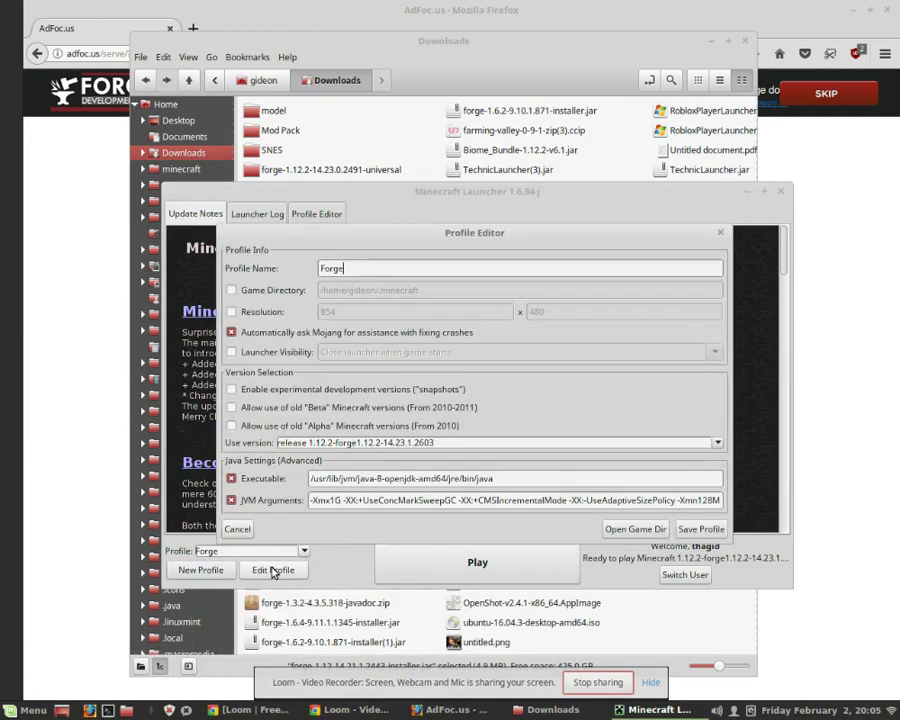
left_click(408, 441)
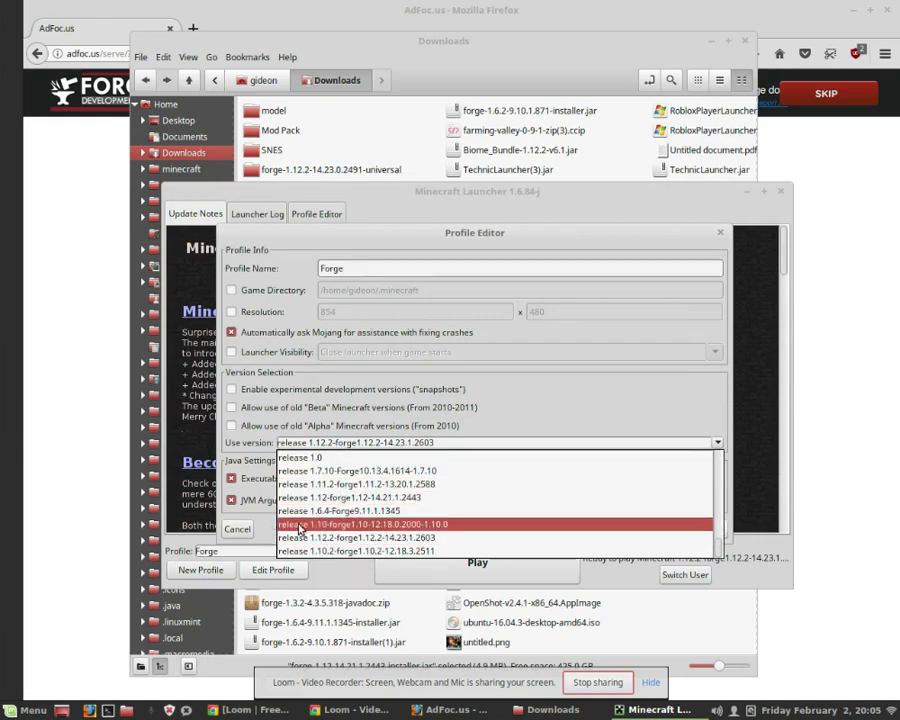
left_click(328, 498)
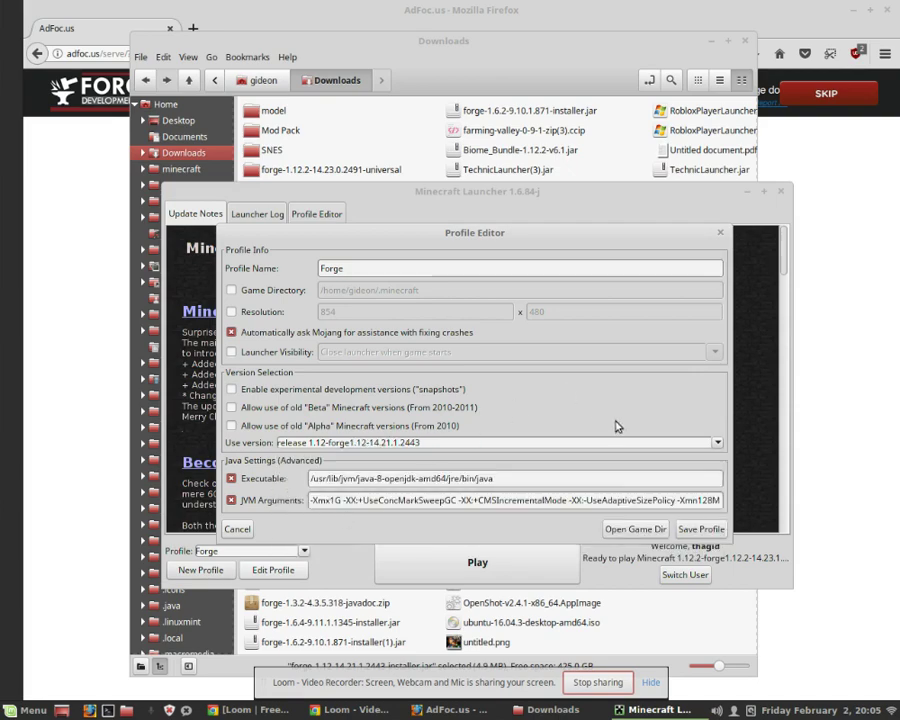
left_click(700, 530)
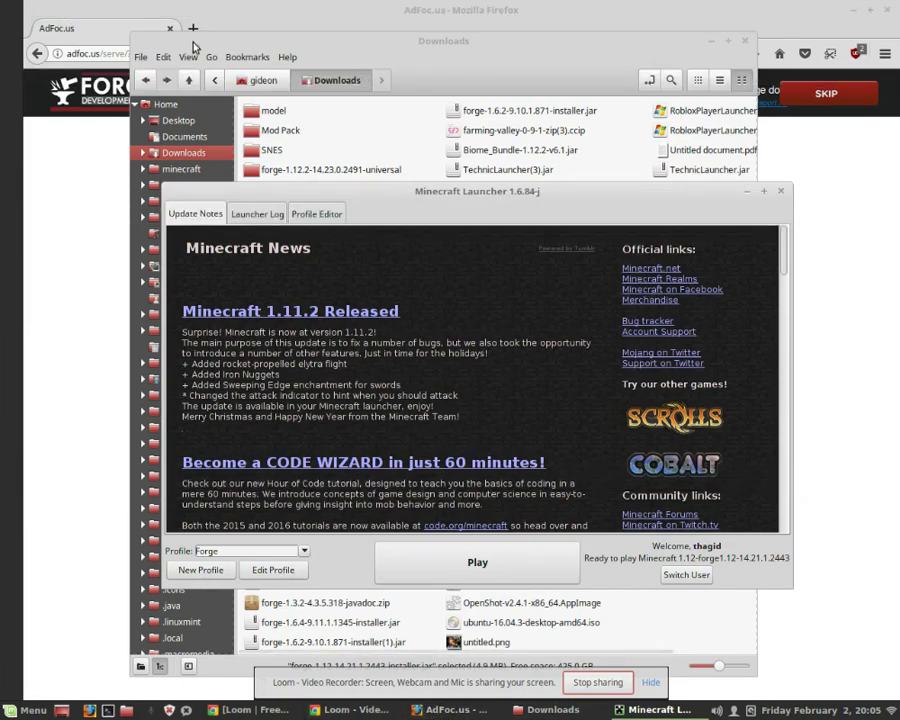
Switch to Chrome and search Google for "1.12 mods" in a new tab.
left_click(250, 710)
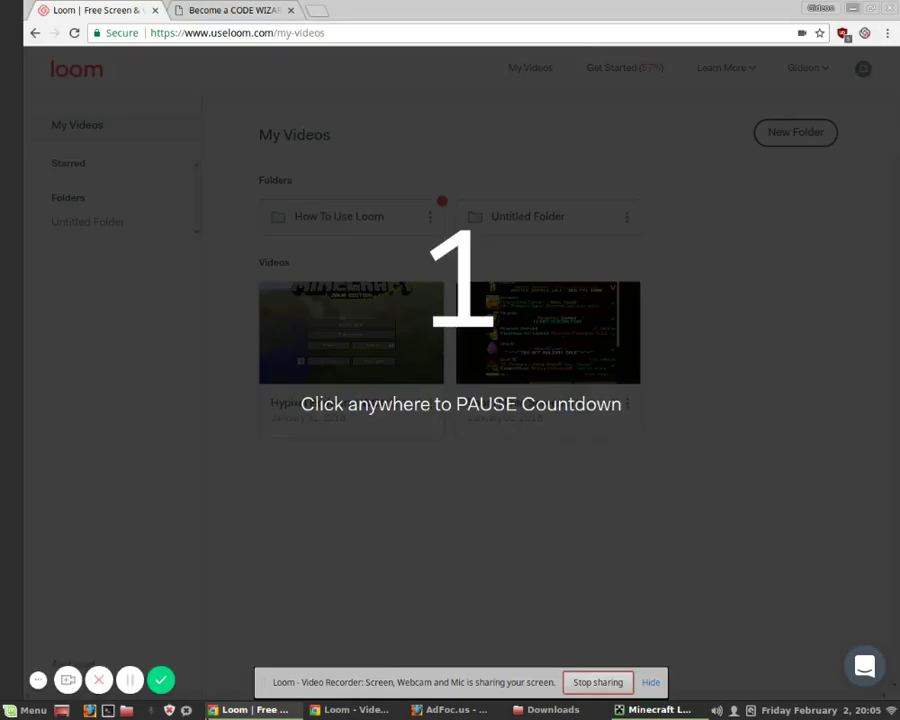
left_click(313, 11)
type("1")
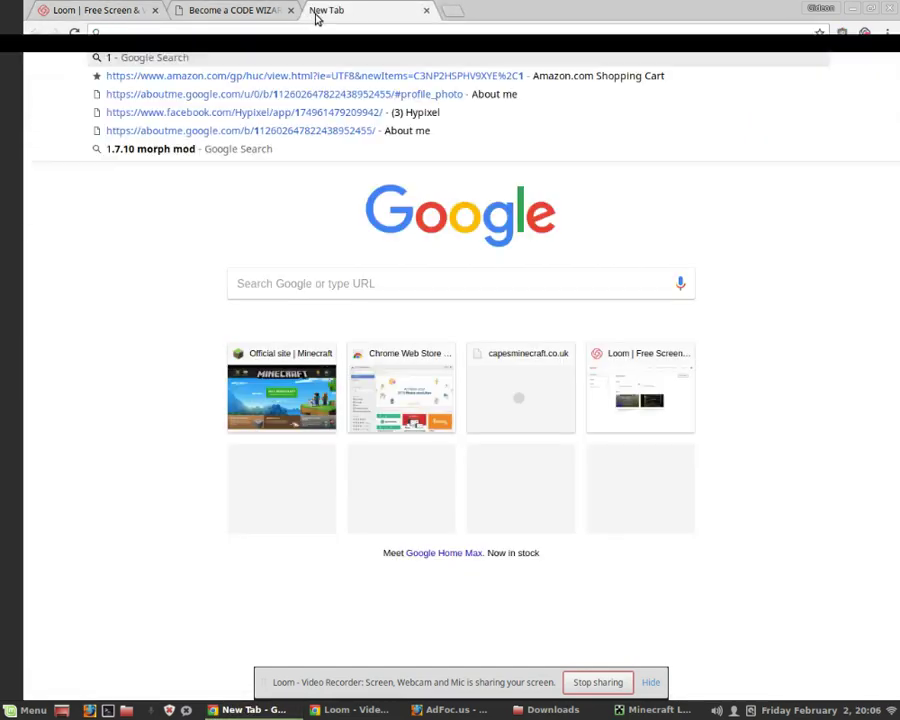
type(".12 mods")
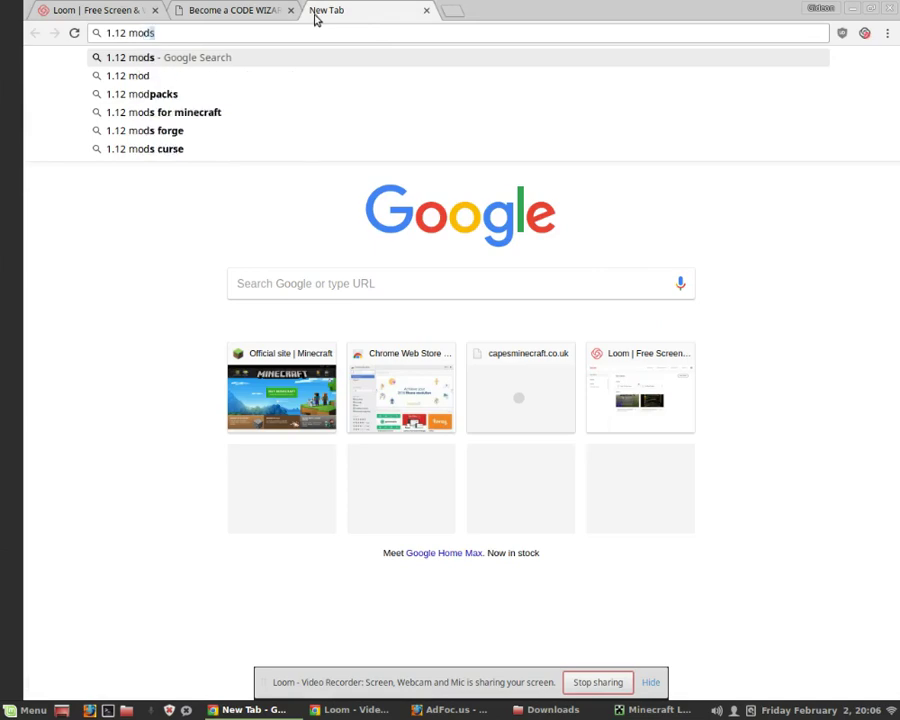
key("Return")
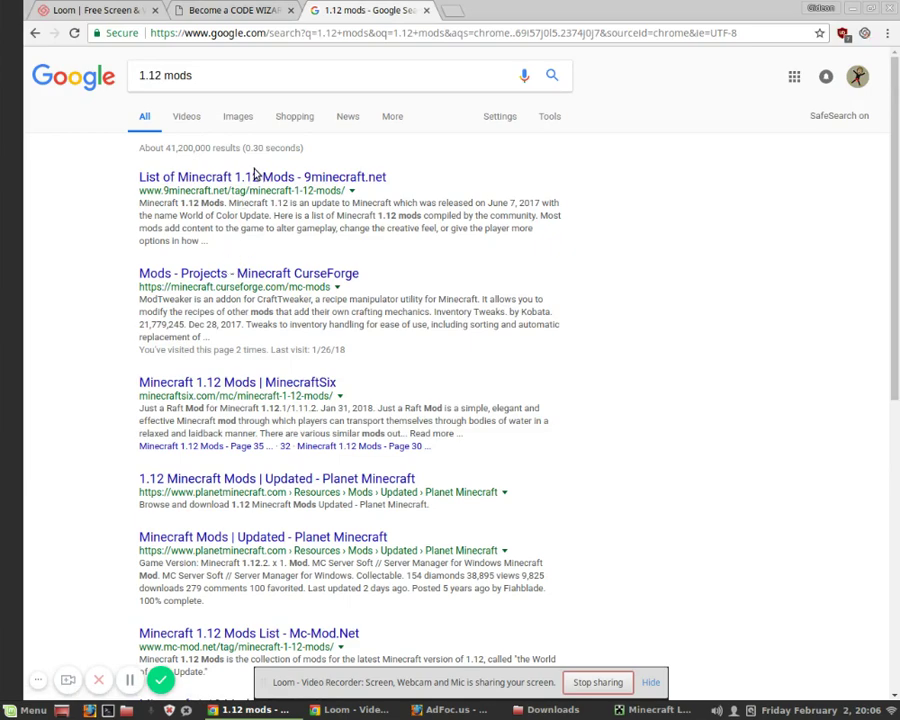
View the 9minecraft list of Minecraft 1.12 mods, return to the results, and open the Minecraft CurseForge mods page.
left_click(251, 177)
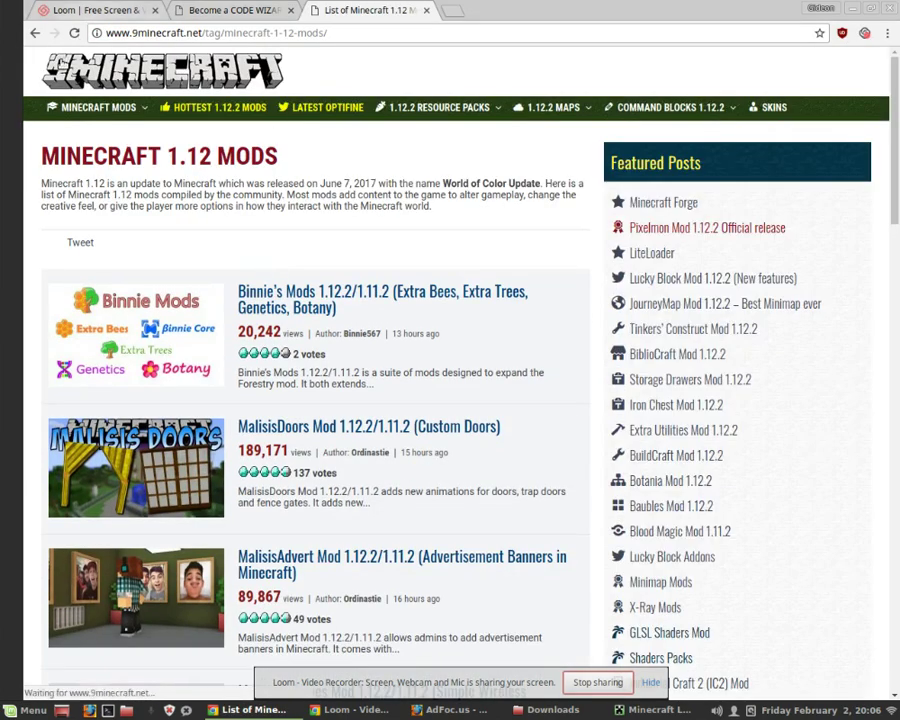
left_click(34, 33)
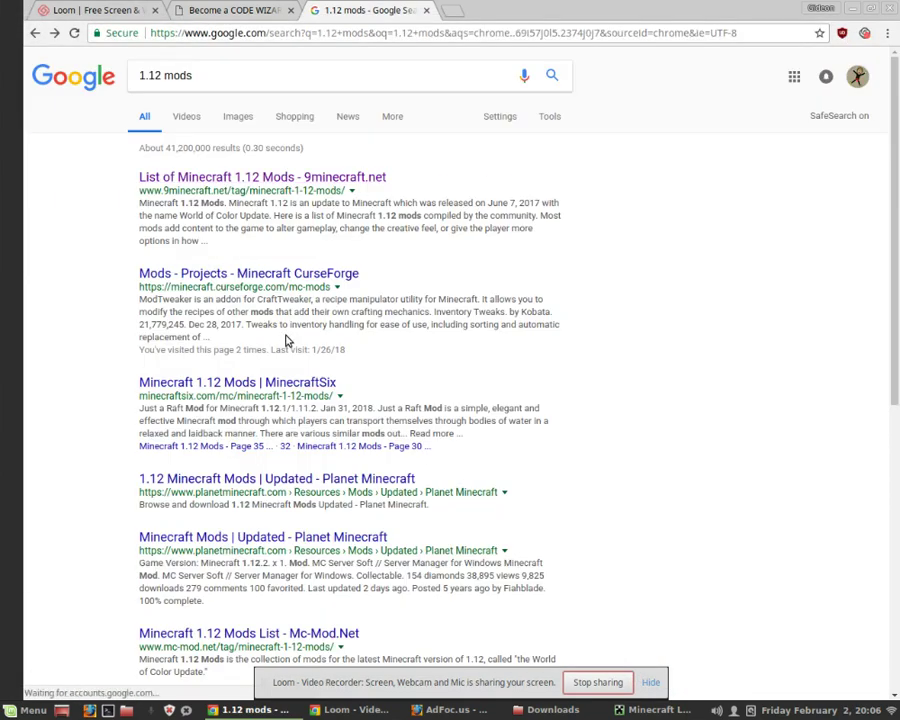
left_click(291, 274)
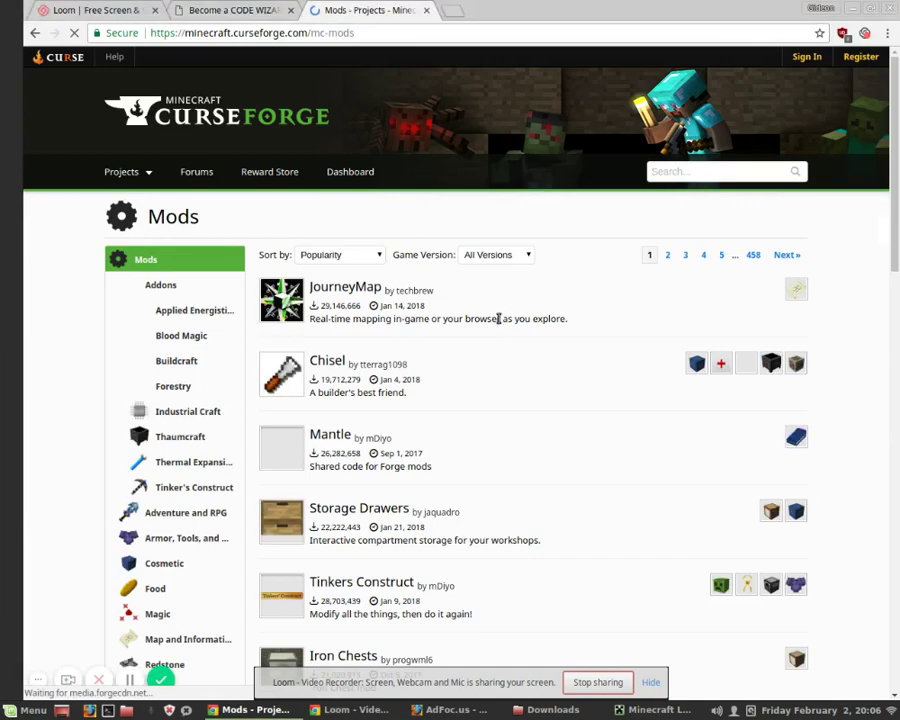
Look through the CurseForge mods and their categories, and open the Structures category under World Gen.
scroll(476, 412, "down", 1)
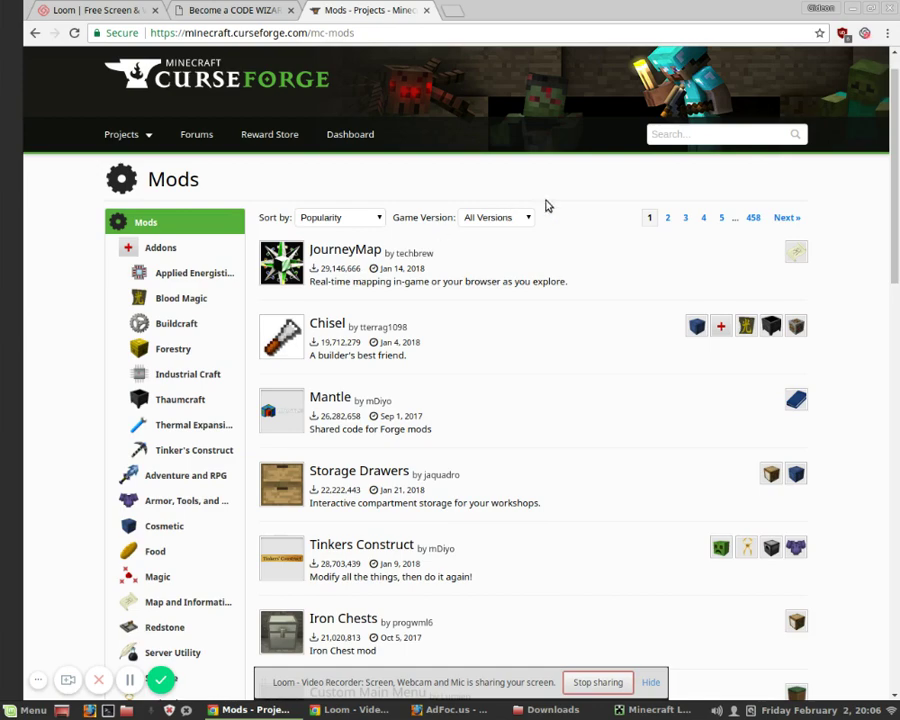
scroll(600, 290, "down", 2)
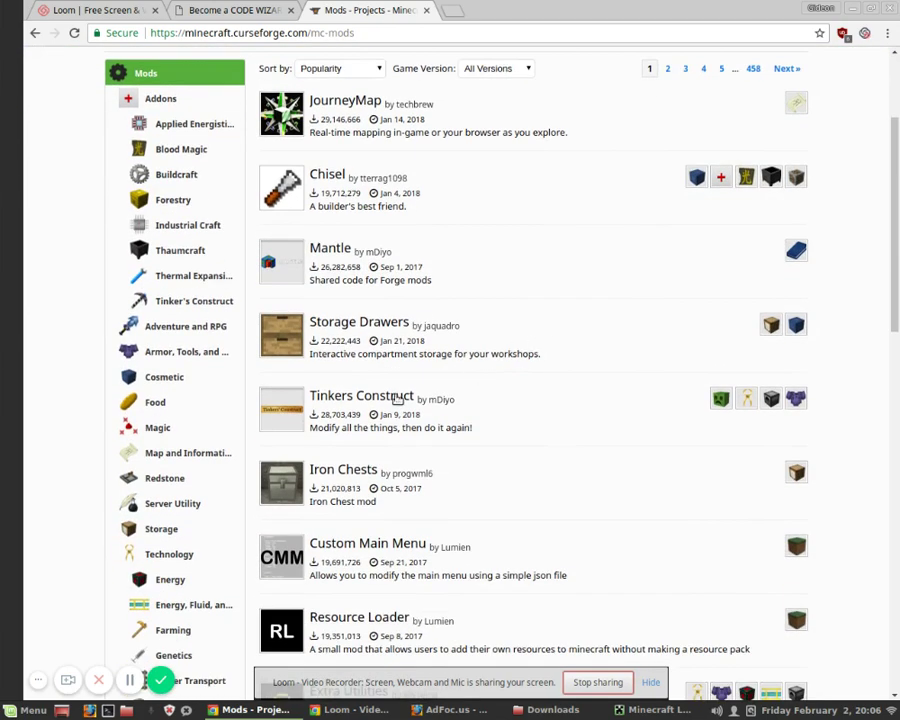
scroll(397, 400, "down", 2)
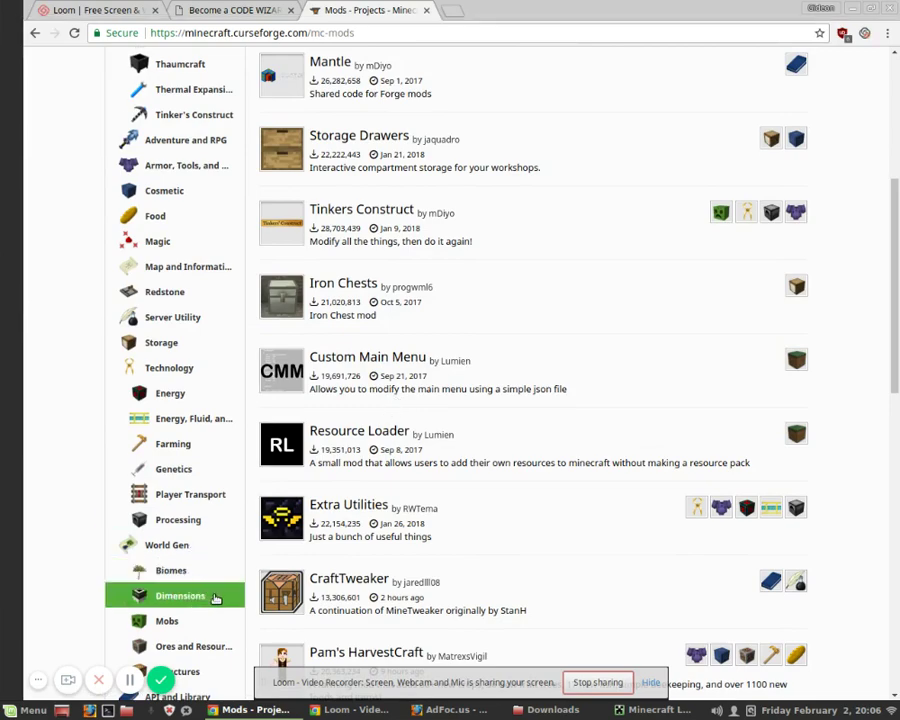
scroll(215, 597, "down", 1)
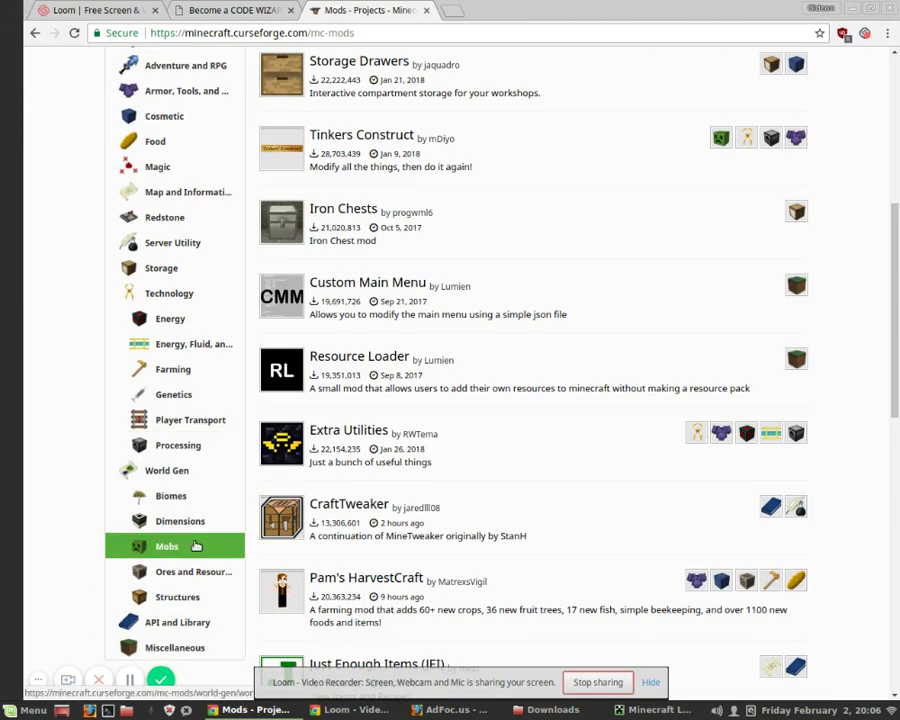
left_click(195, 597)
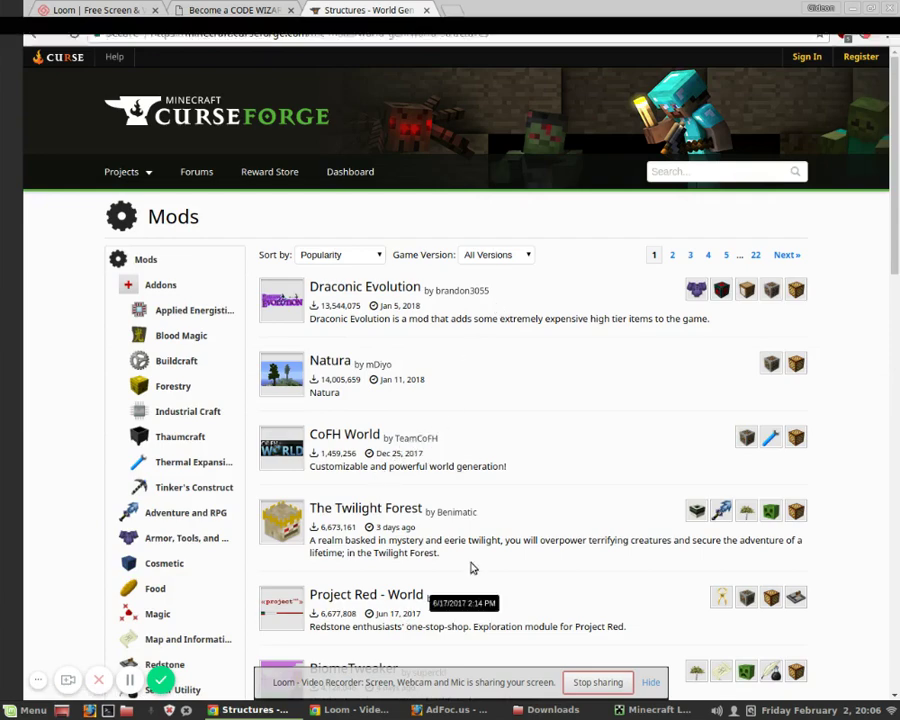
Search CurseForge for "biomes" and open the Biomes O' Plenty mod page.
left_click(722, 166)
type("biom")
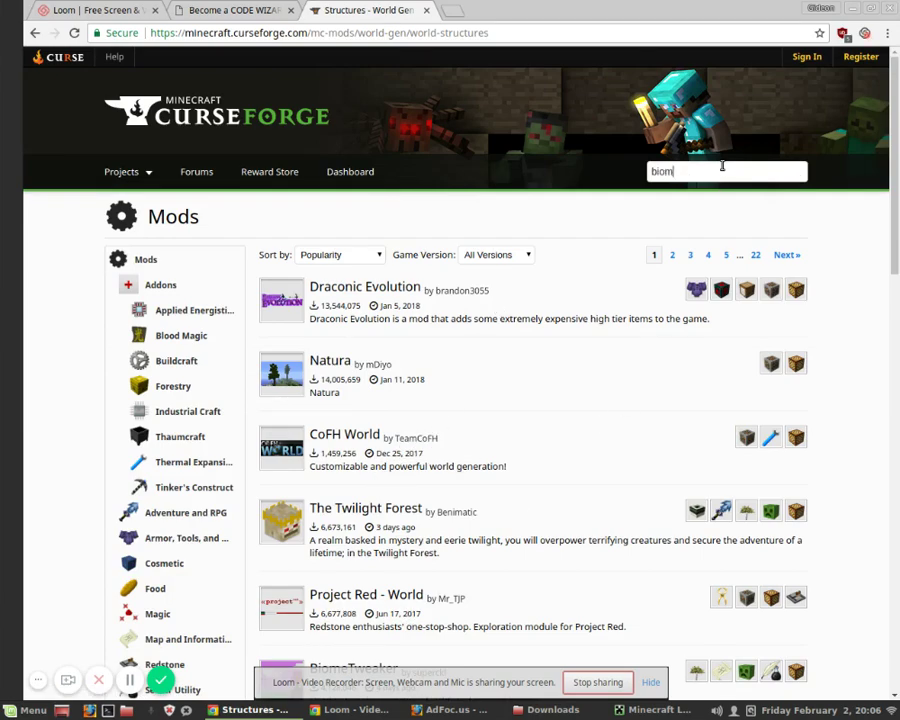
type("es")
key("Return")
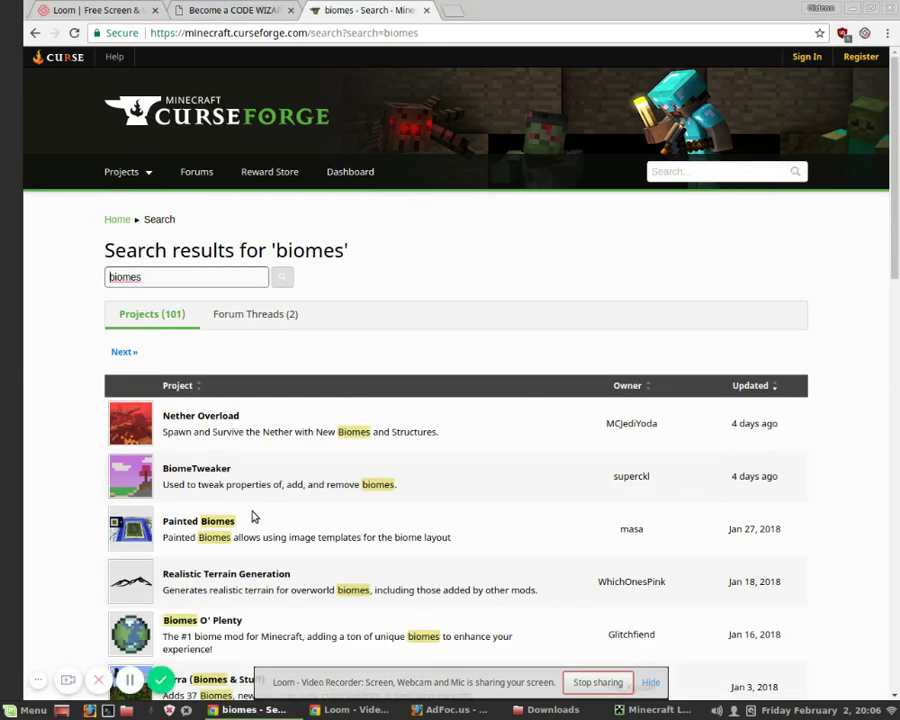
scroll(348, 521, "down", 3)
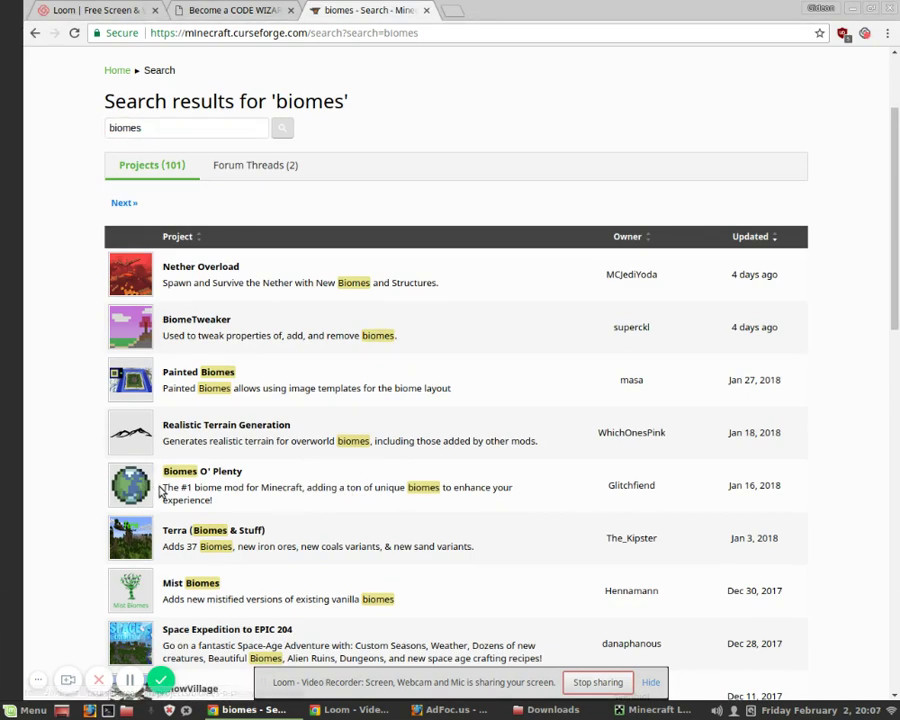
left_click(125, 487)
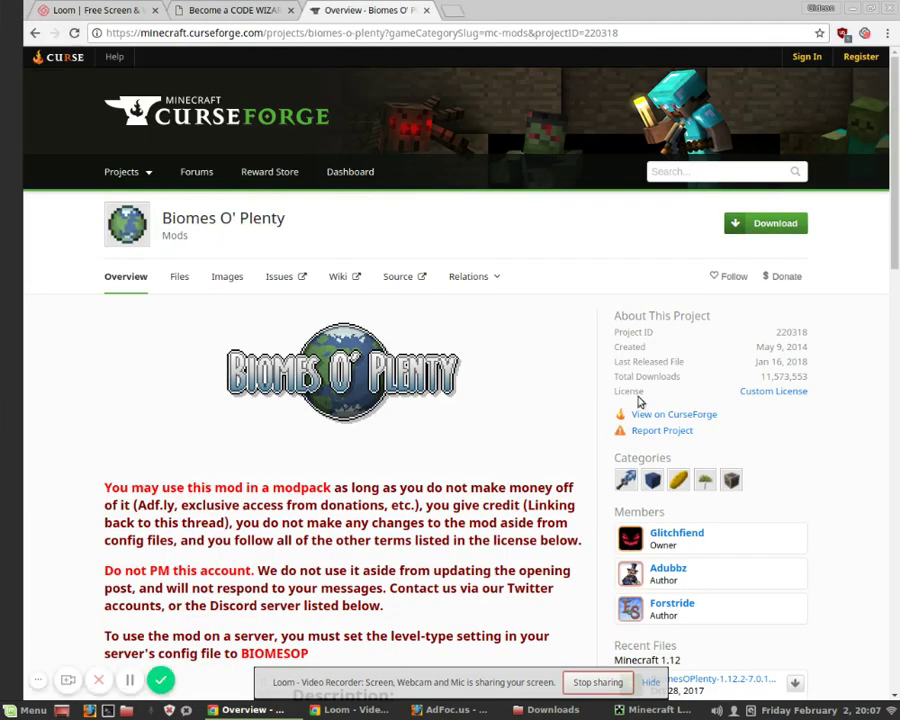
Look through the Biomes O' Plenty overview page and download the mod.
scroll(592, 543, "down", 3)
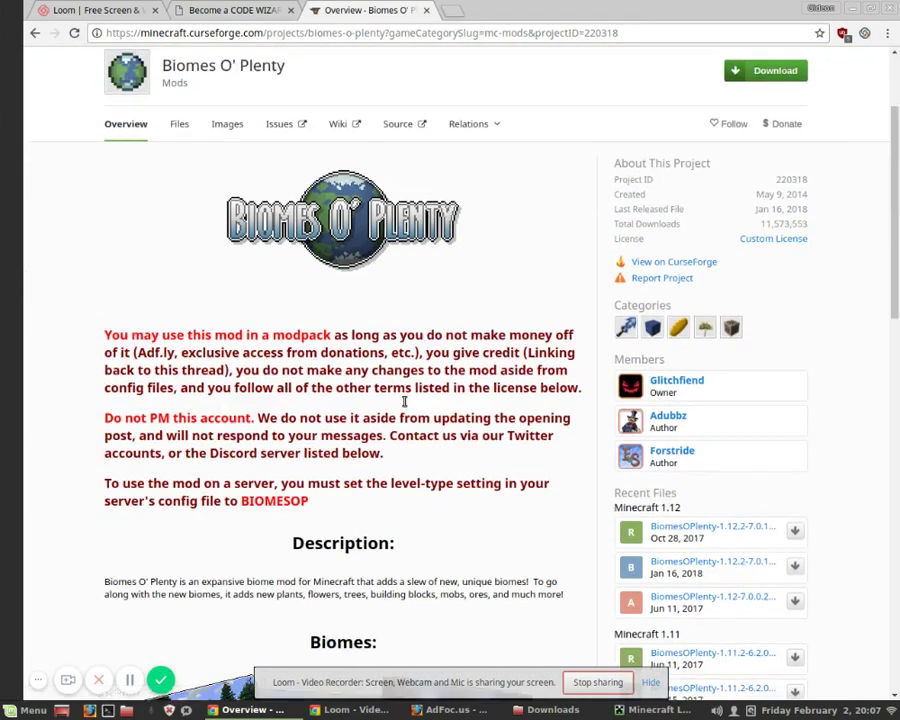
scroll(403, 400, "down", 2)
scroll(403, 407, "down", 5)
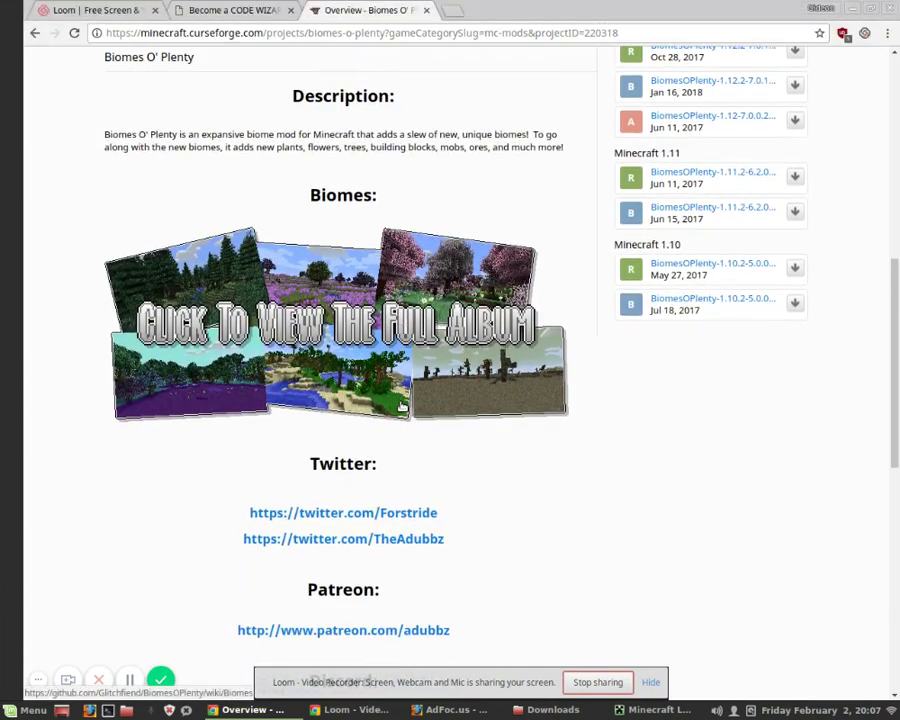
scroll(403, 407, "down", 5)
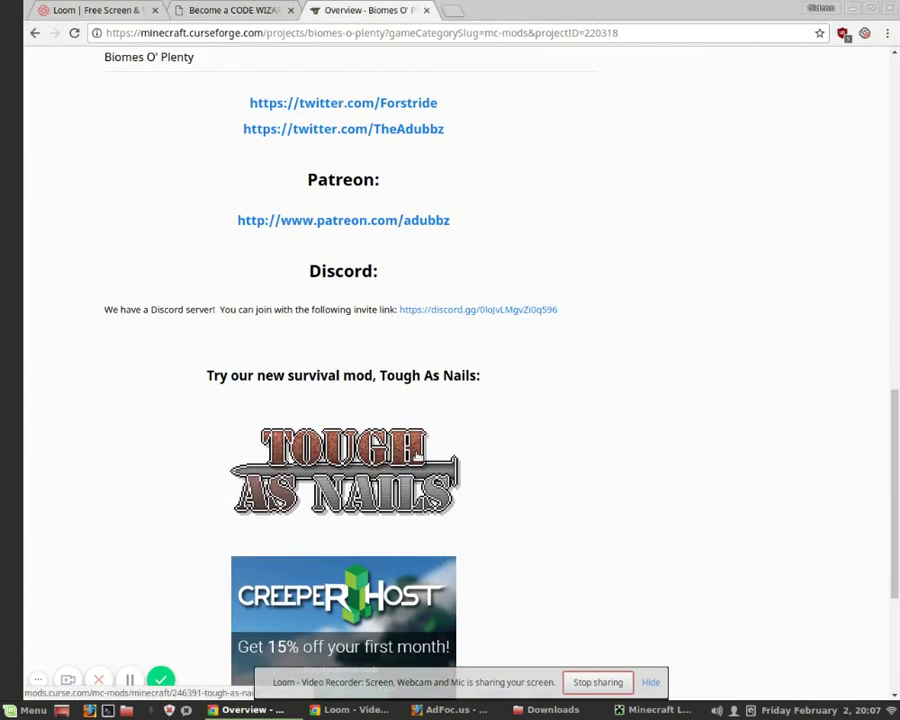
scroll(417, 455, "up", 8)
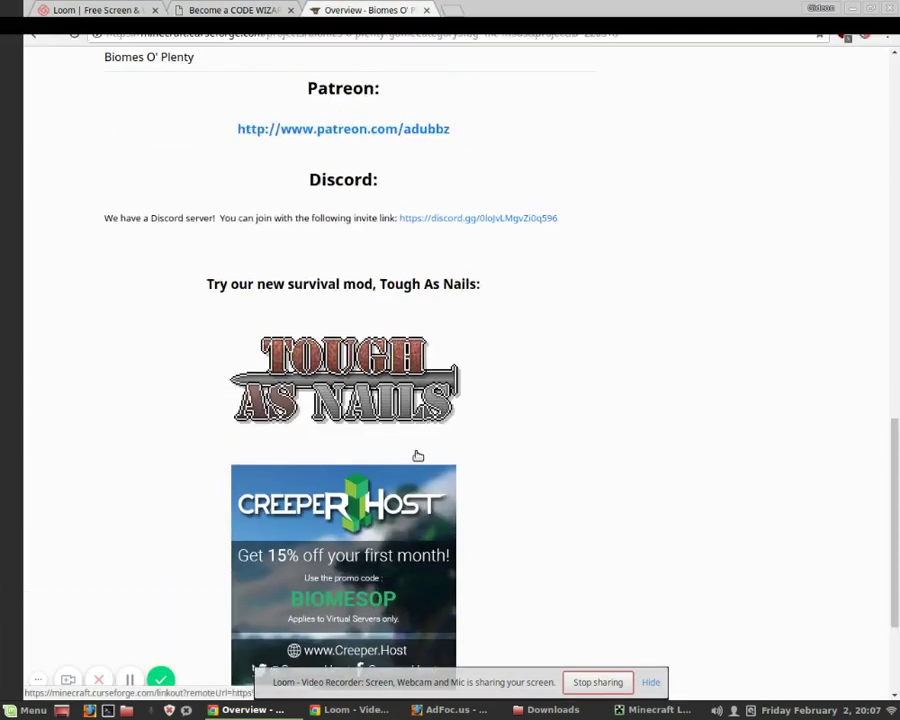
scroll(416, 455, "up", 5)
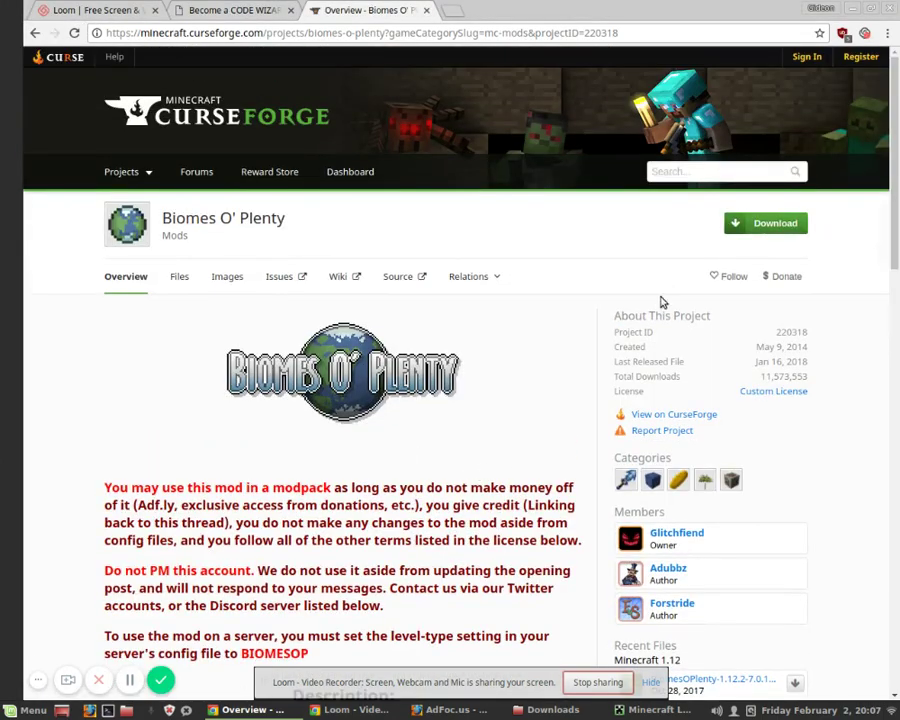
left_click(780, 222)
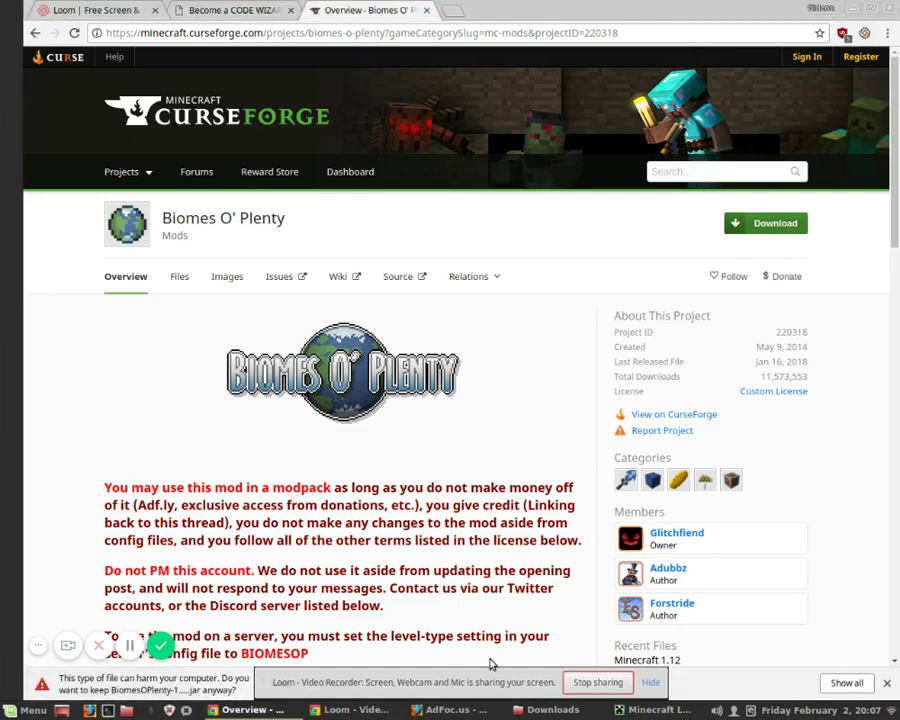
Close the Downloads folder window, switch back to Chrome, and keep the BiomesOPlenty .jar download.
left_click(450, 709)
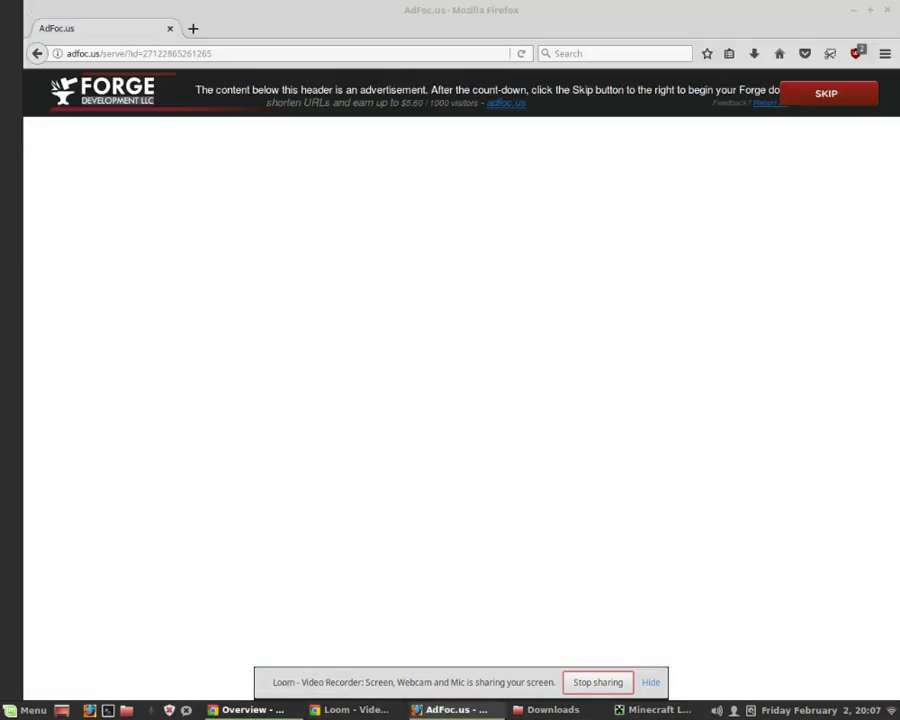
left_click(553, 709)
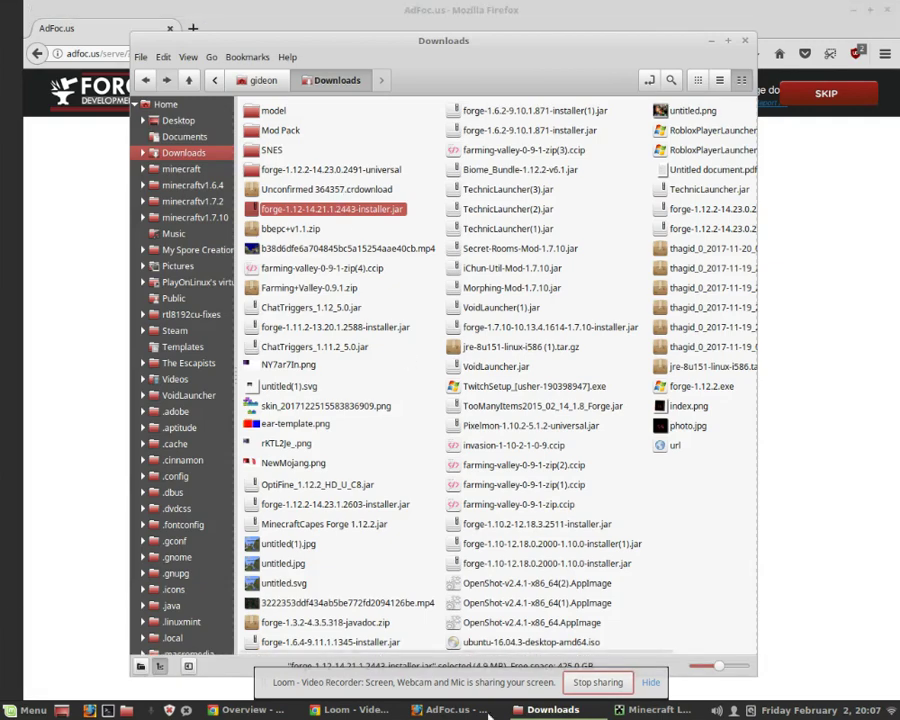
left_click(748, 42)
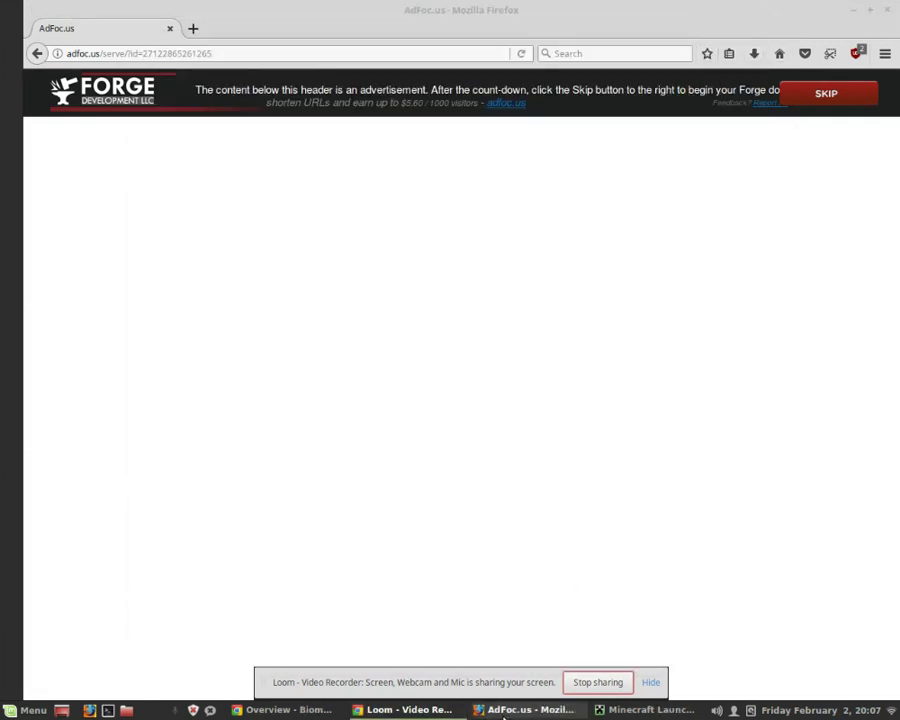
left_click(532, 711)
left_click(405, 710)
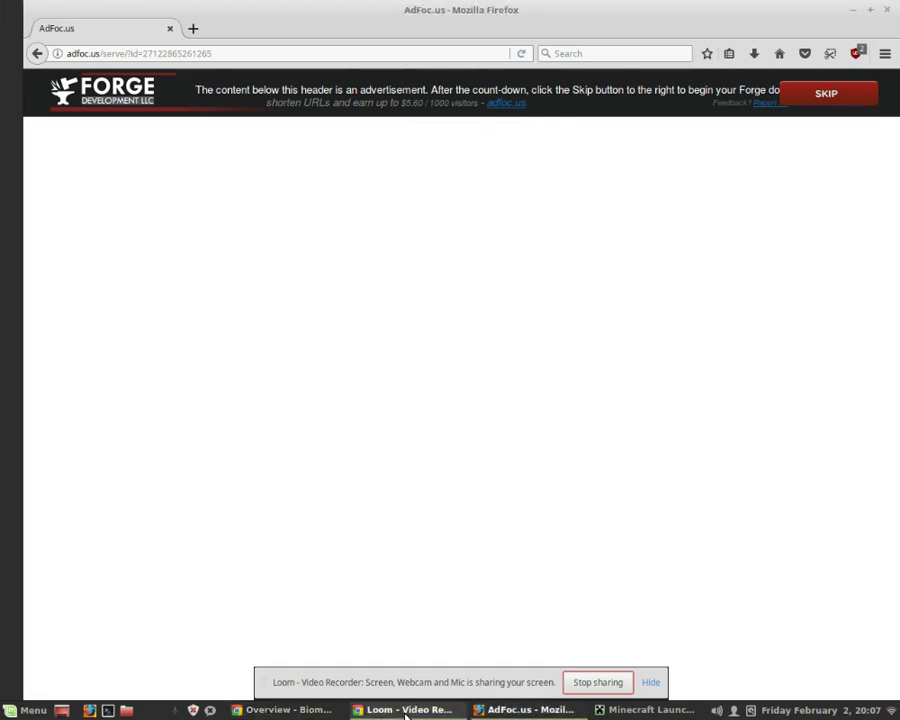
left_click(278, 709)
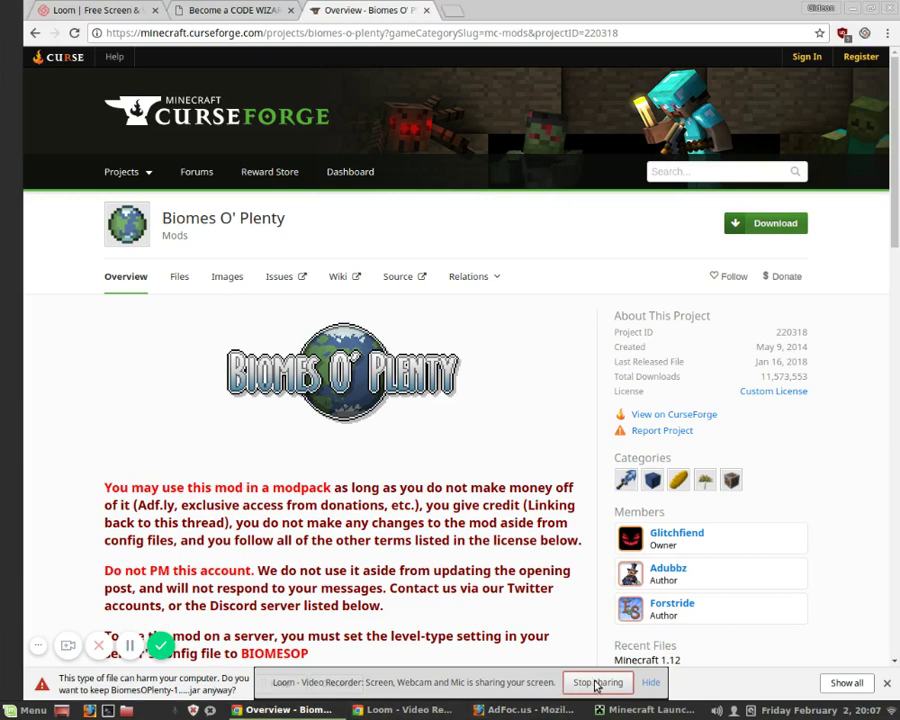
left_click(651, 684)
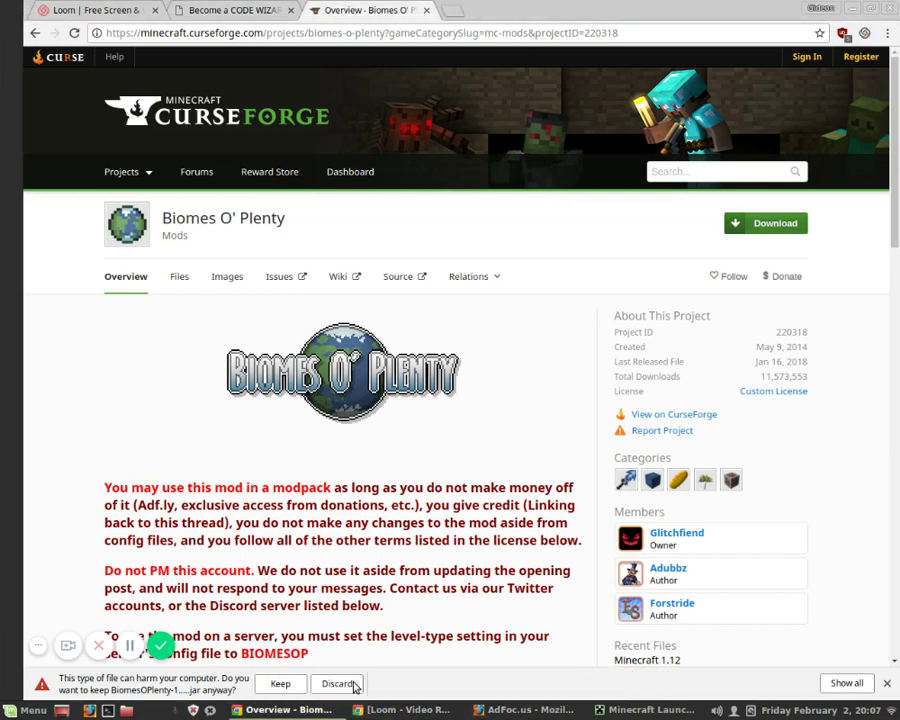
left_click(282, 684)
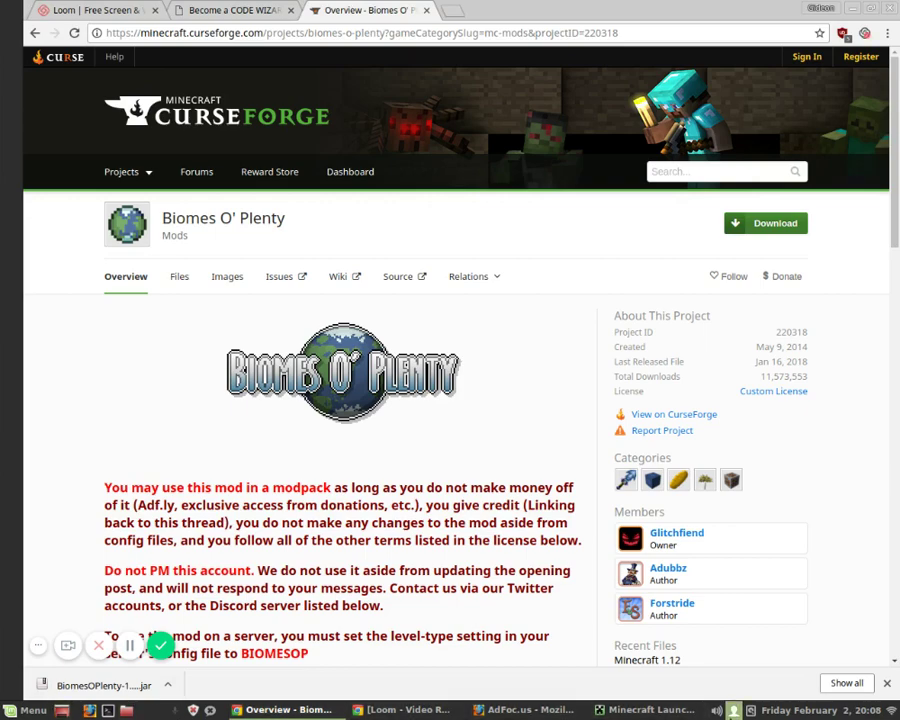
Open the Downloads folder in the file manager and copy BiomesOPlenty-1.12.2-7.0.1.2302-universal.jar.
left_click(640, 710)
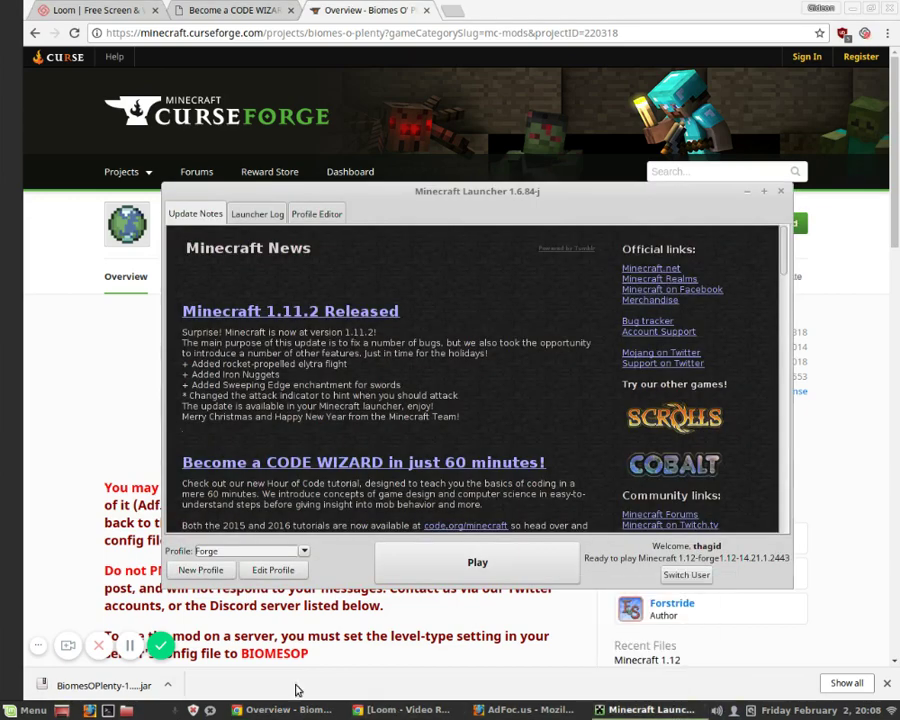
left_click(126, 710)
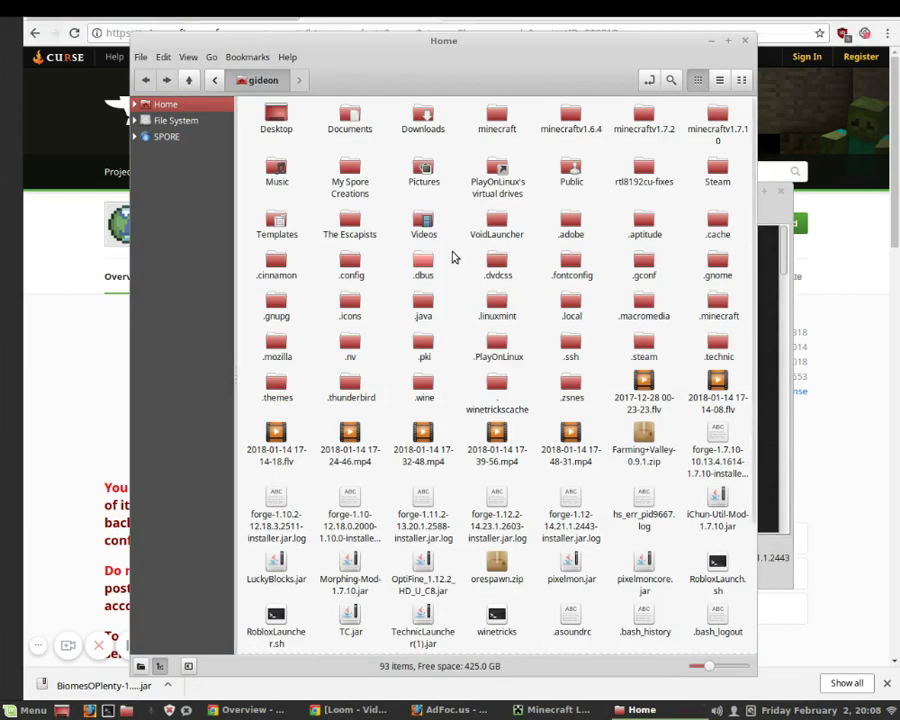
left_click(590, 182)
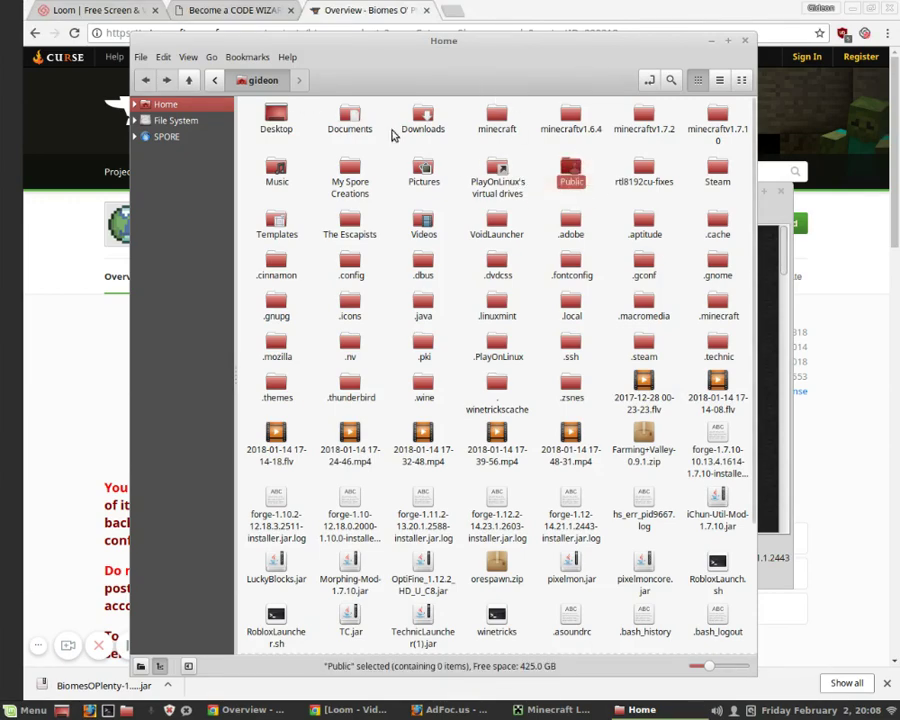
double_click(420, 118)
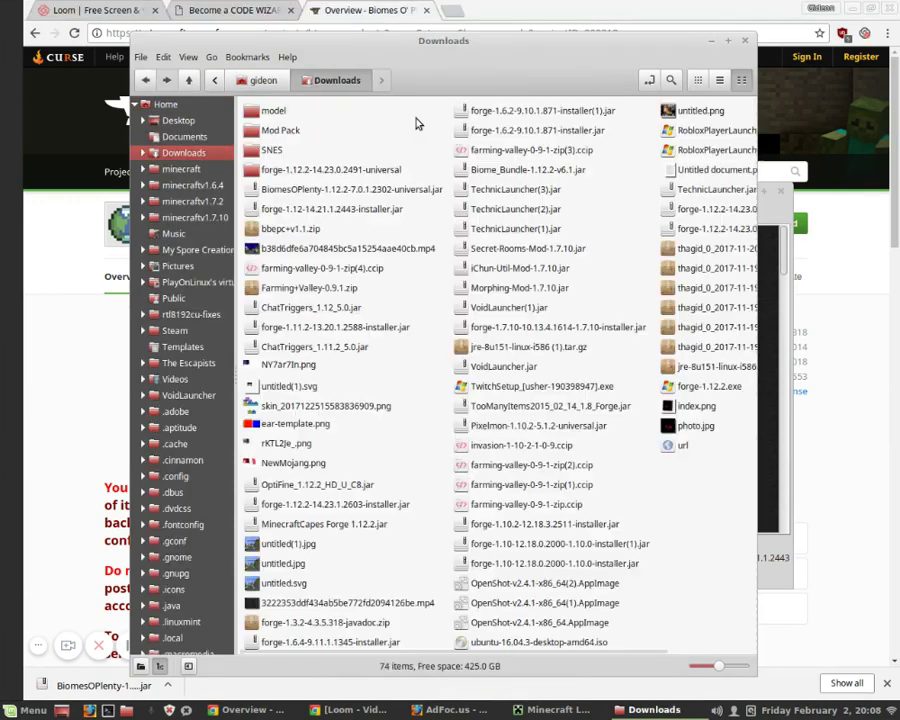
right_click(314, 193)
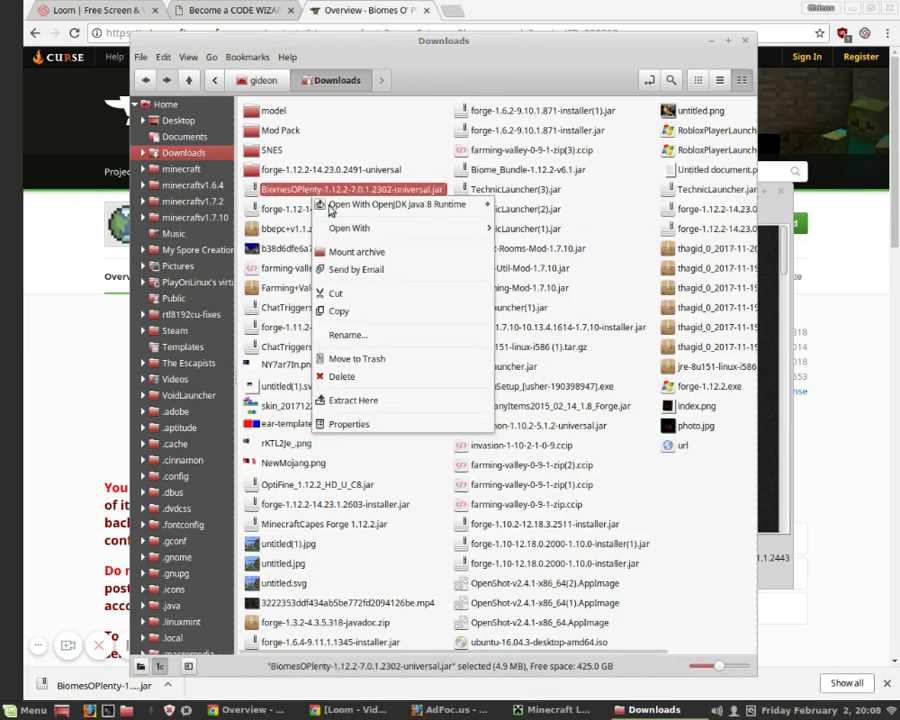
left_click(268, 192)
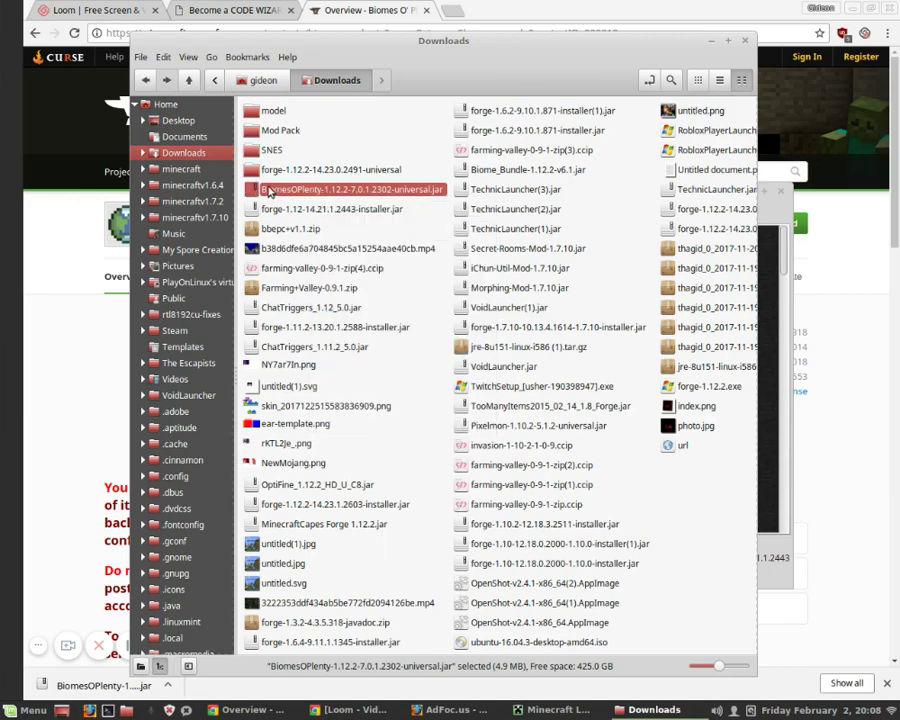
right_click(276, 190)
left_click(303, 305)
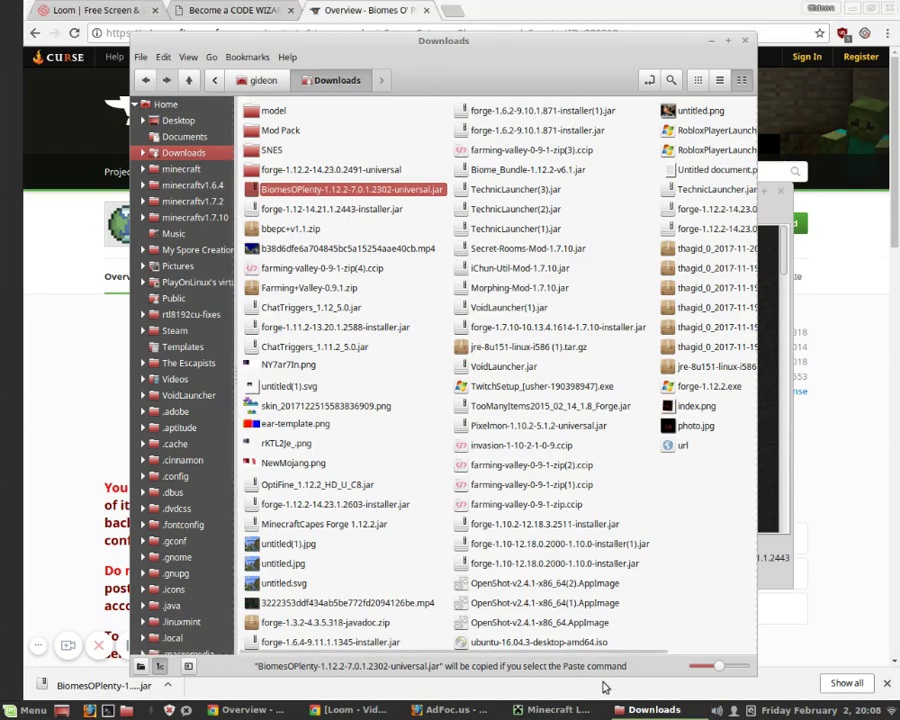
Minimize the Chrome and Firefox windows and move the BiomesOPlenty .jar file from Downloads onto the desktop.
left_click(866, 12)
left_click(866, 12)
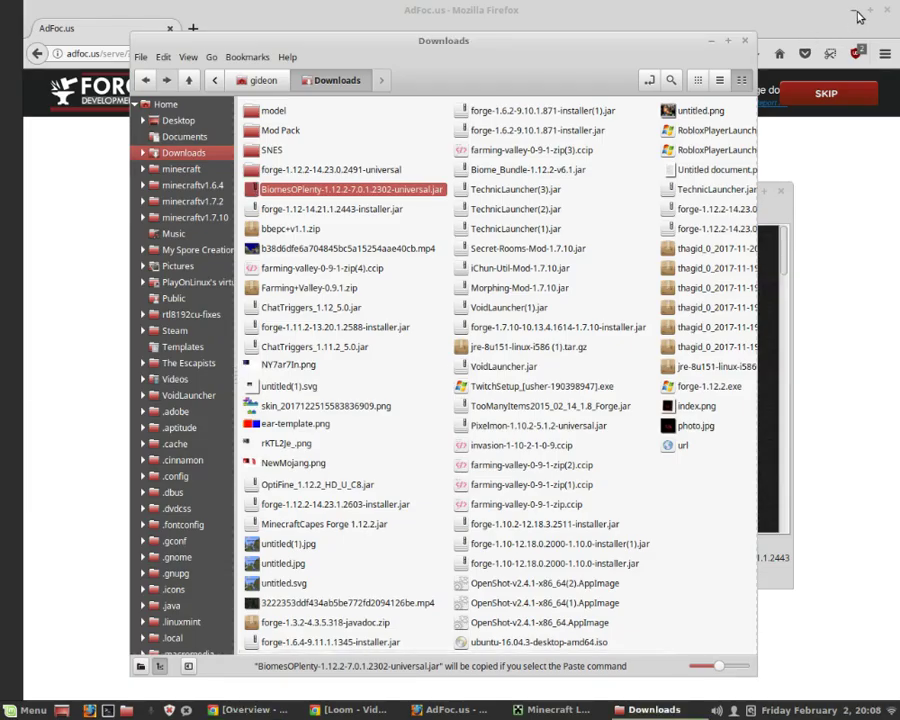
left_click(858, 17)
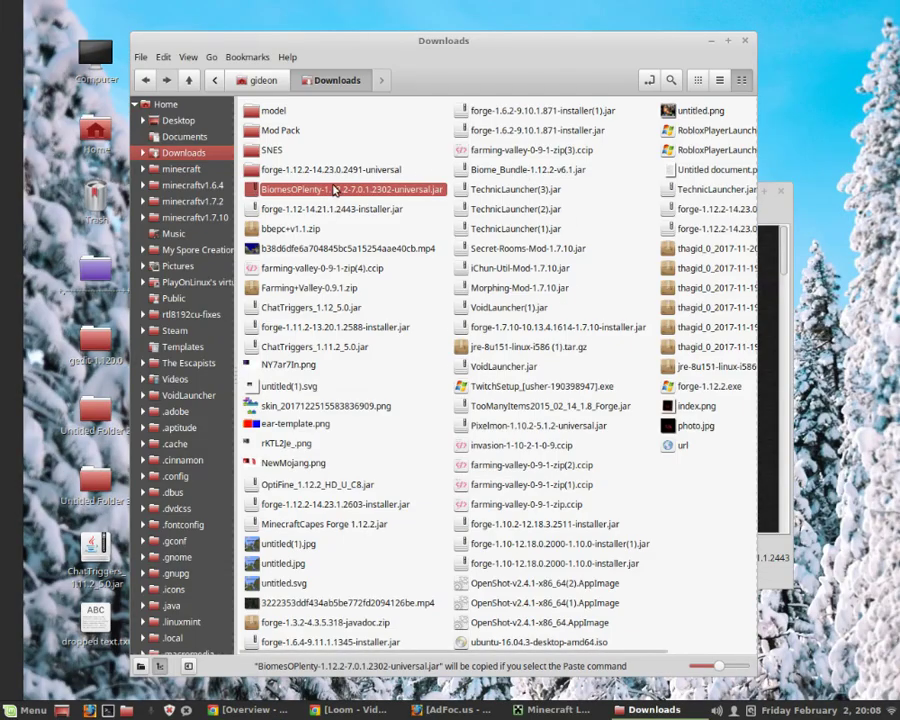
left_click_drag(300, 189, 868, 370)
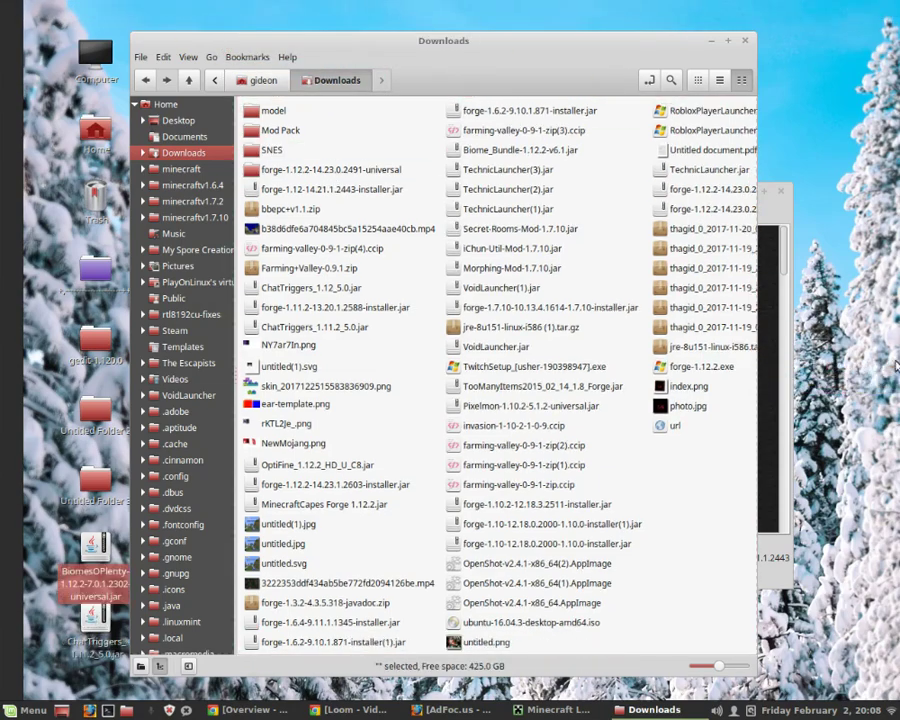
Minimize the Minecraft launcher, restore the Downloads window, and go up to the Home folder.
left_click(728, 41)
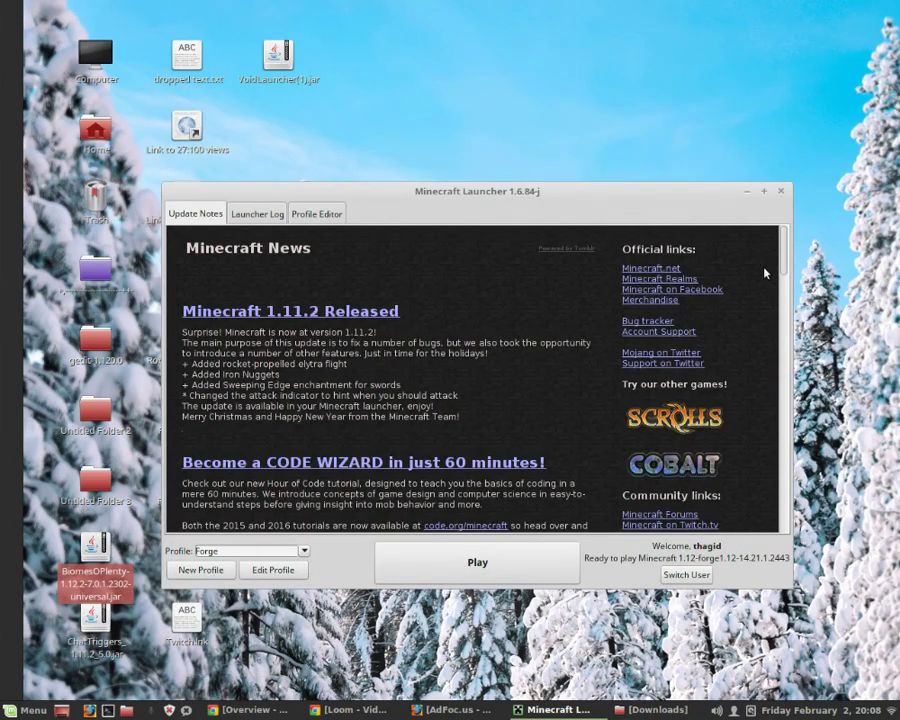
left_click(746, 195)
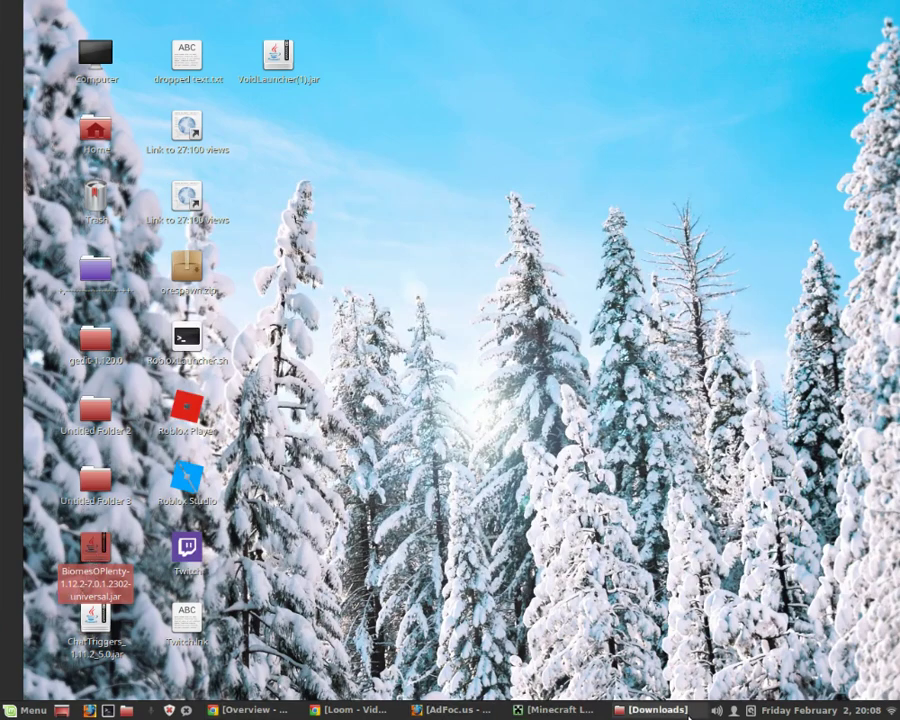
left_click(660, 710)
key("alt+Up")
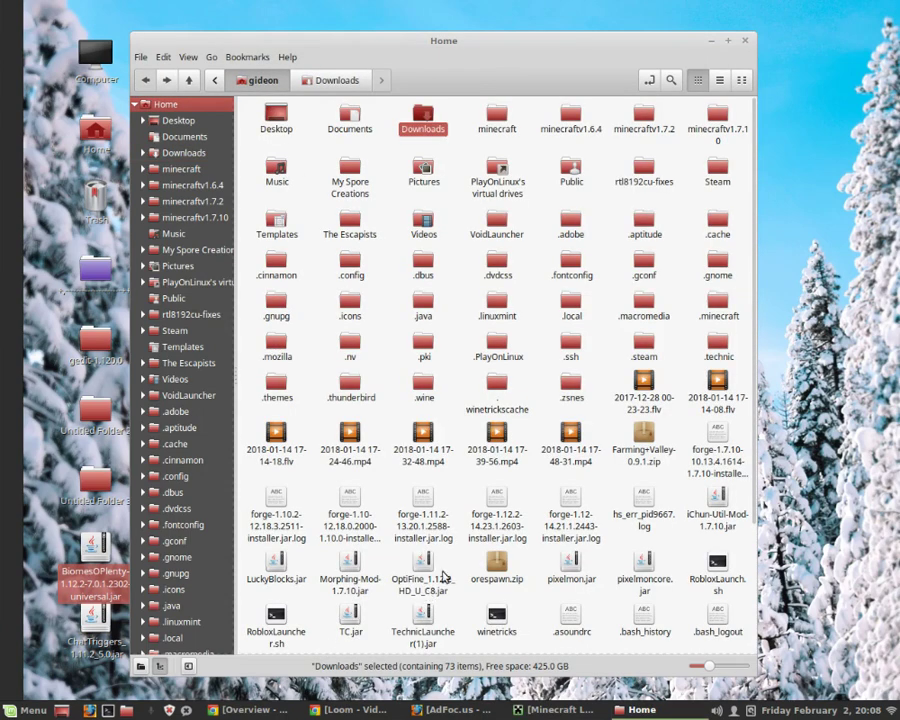
Open the mods folder inside .minecraft and move MinecraftCapes Forge 1.12.2.jar out of it.
double_click(718, 297)
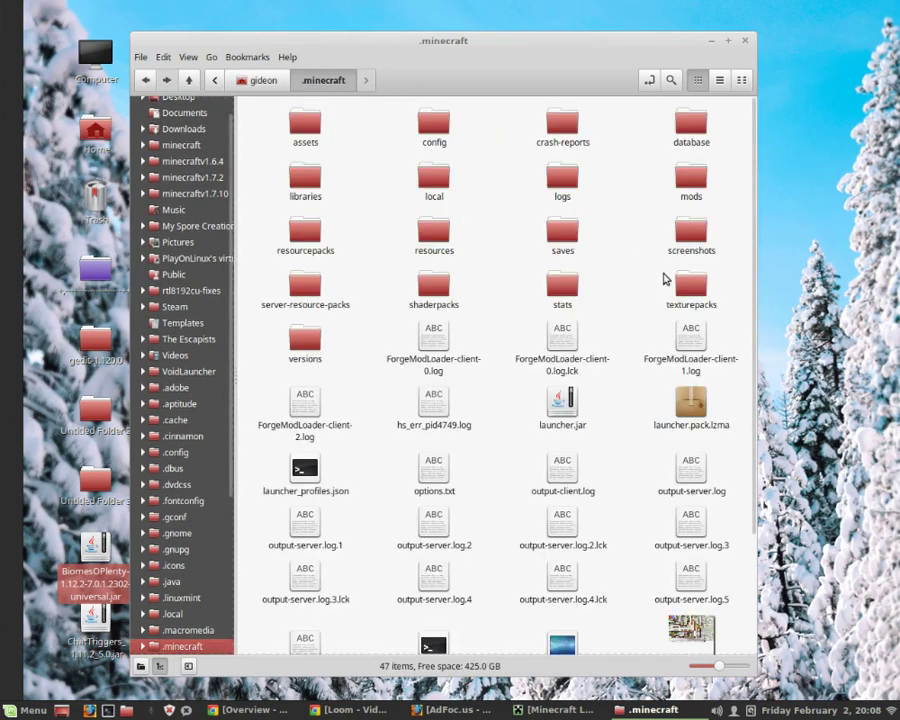
double_click(688, 188)
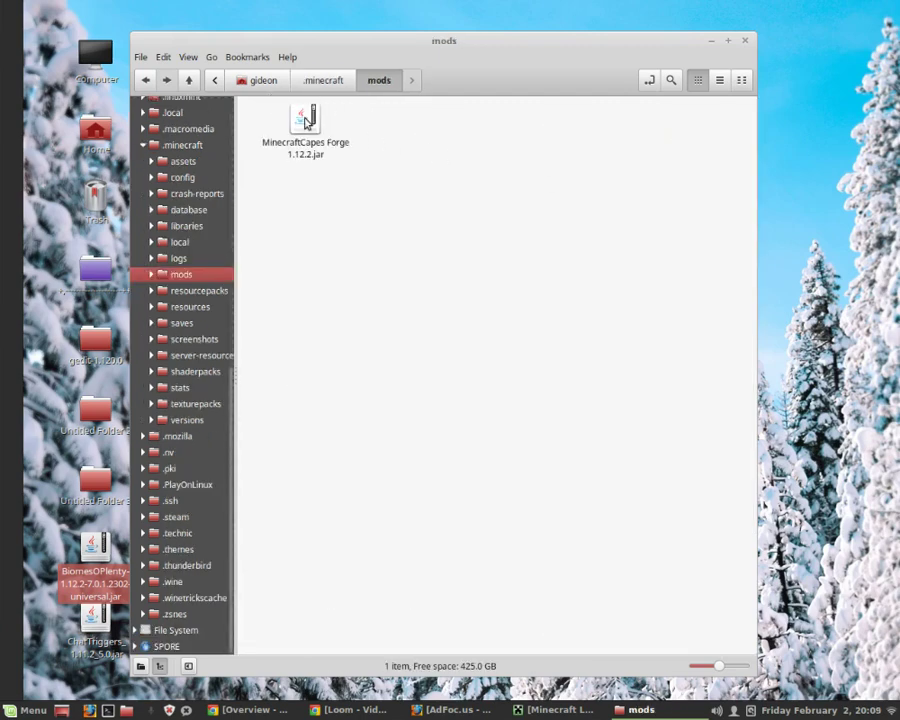
left_click_drag(305, 120, 810, 195)
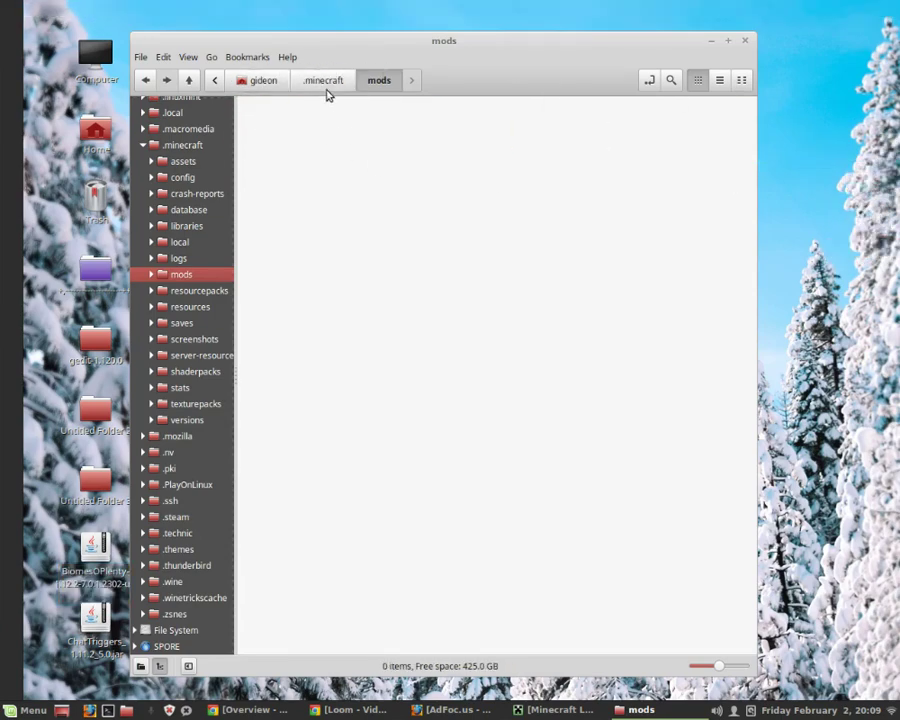
Reopen the mods folder from .minecraft and move the BiomesOPlenty .jar from the desktop into it.
left_click(324, 86)
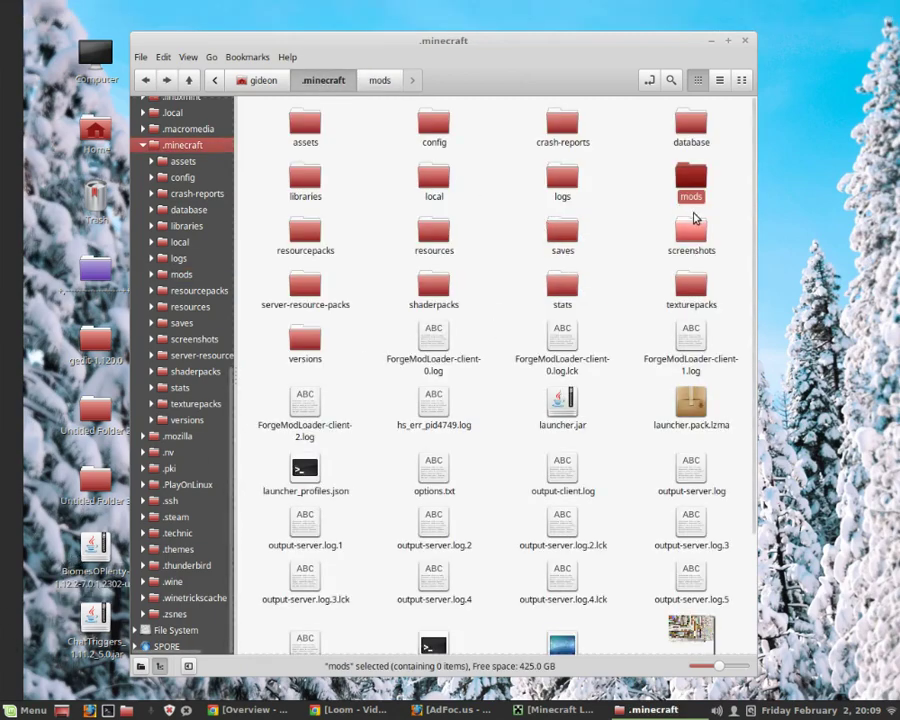
double_click(695, 172)
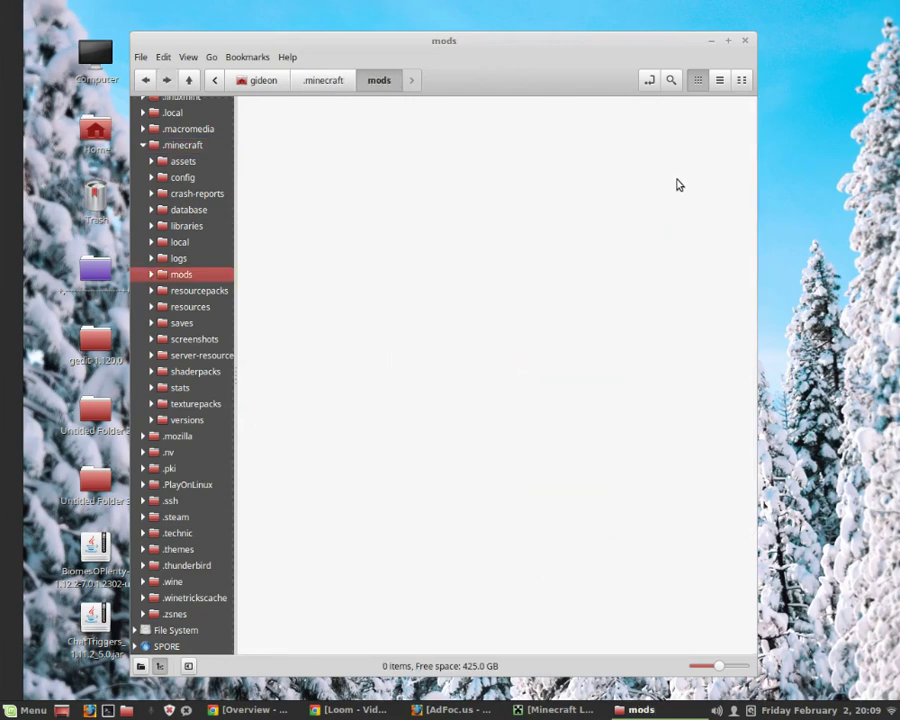
left_click_drag(104, 548, 323, 171)
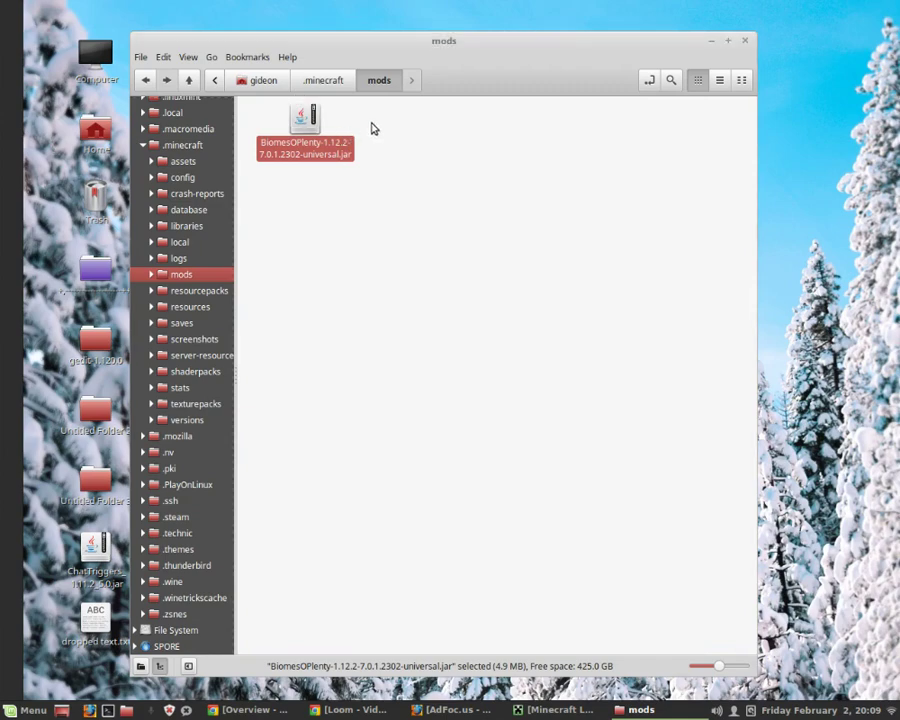
Copy the BiomesOPlenty .jar and paste a duplicate of it into the same mods folder.
right_click(372, 128)
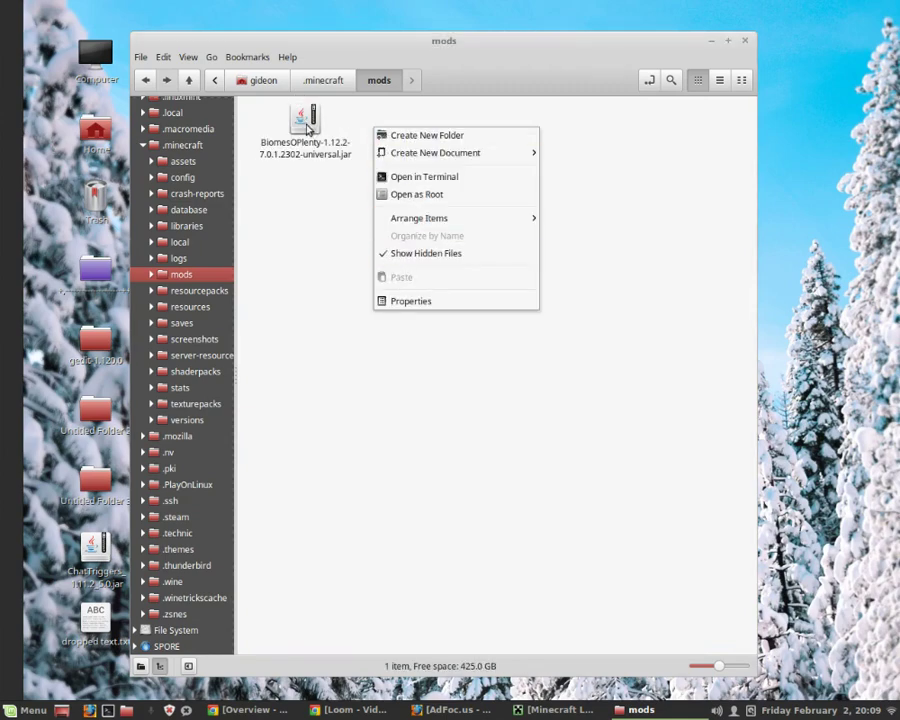
right_click(309, 128)
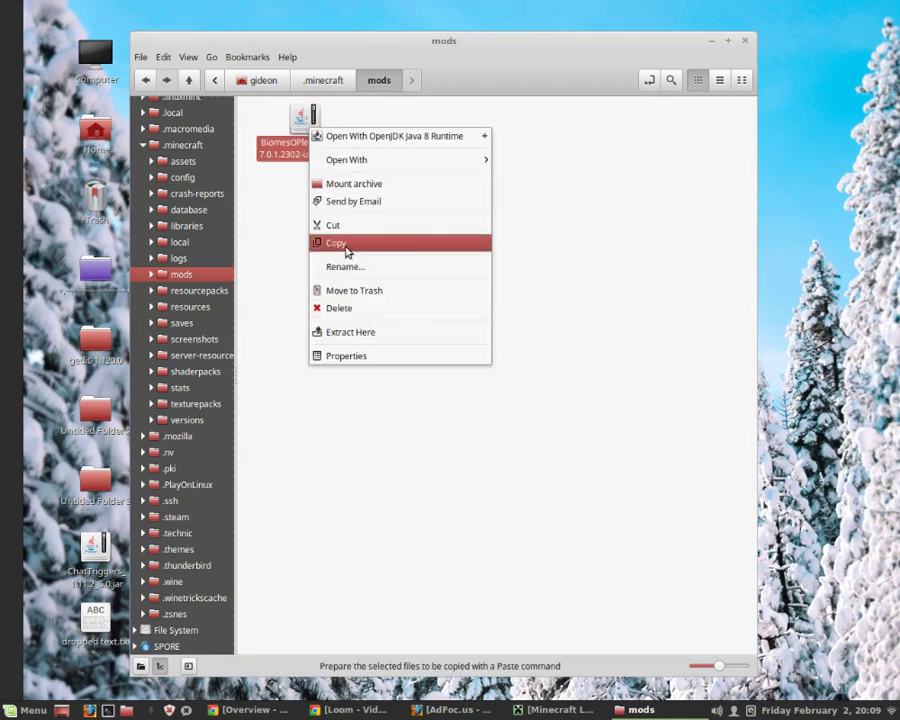
left_click(346, 252)
right_click(396, 137)
left_click(456, 282)
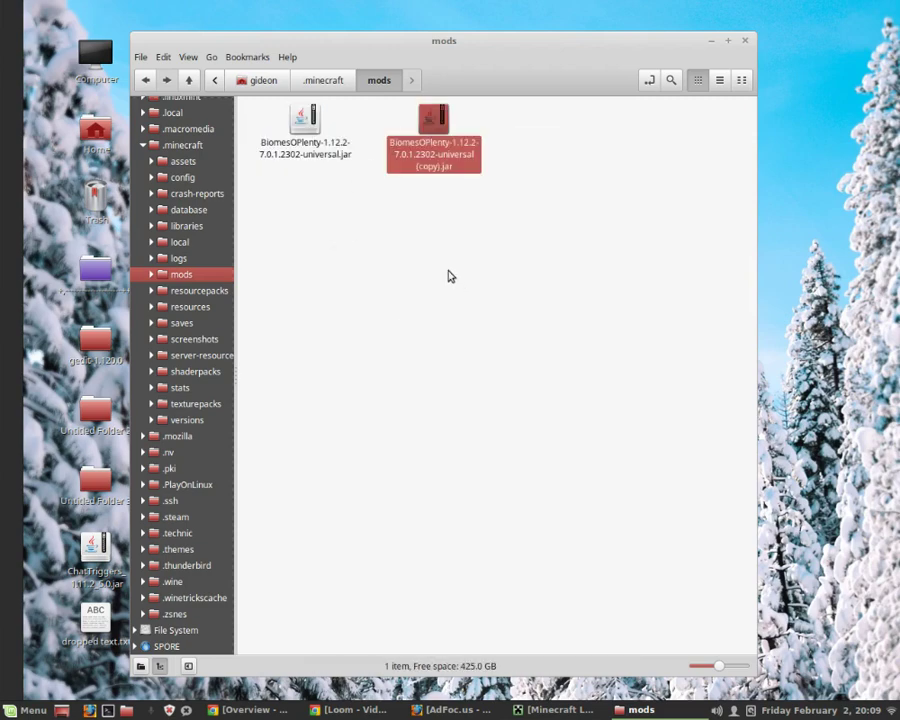
Permanently delete the duplicate BiomesOPlenty (copy).jar from the mods folder.
right_click(446, 127)
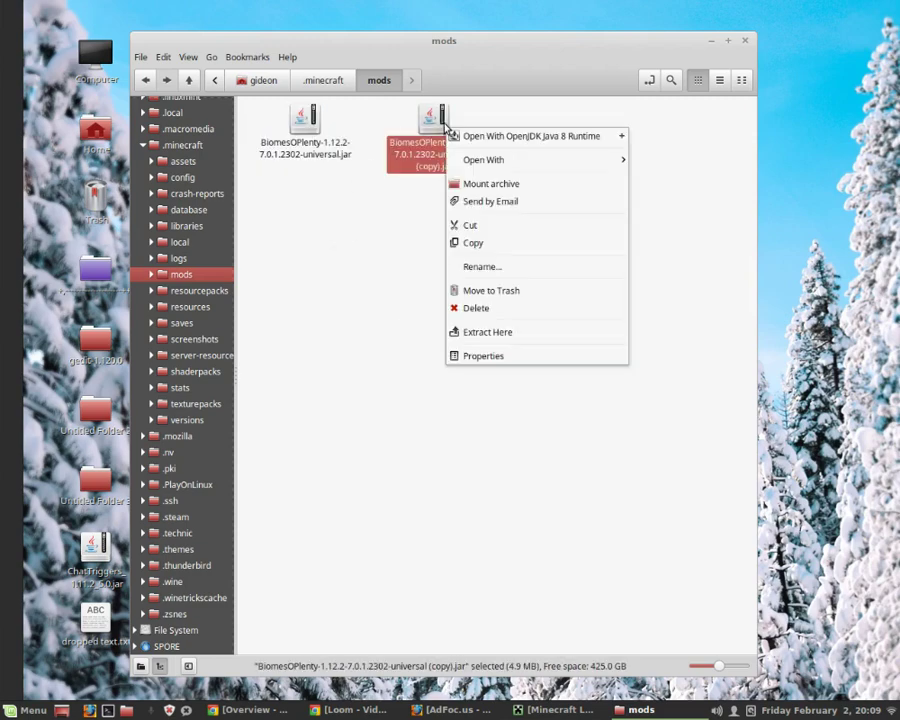
left_click(472, 309)
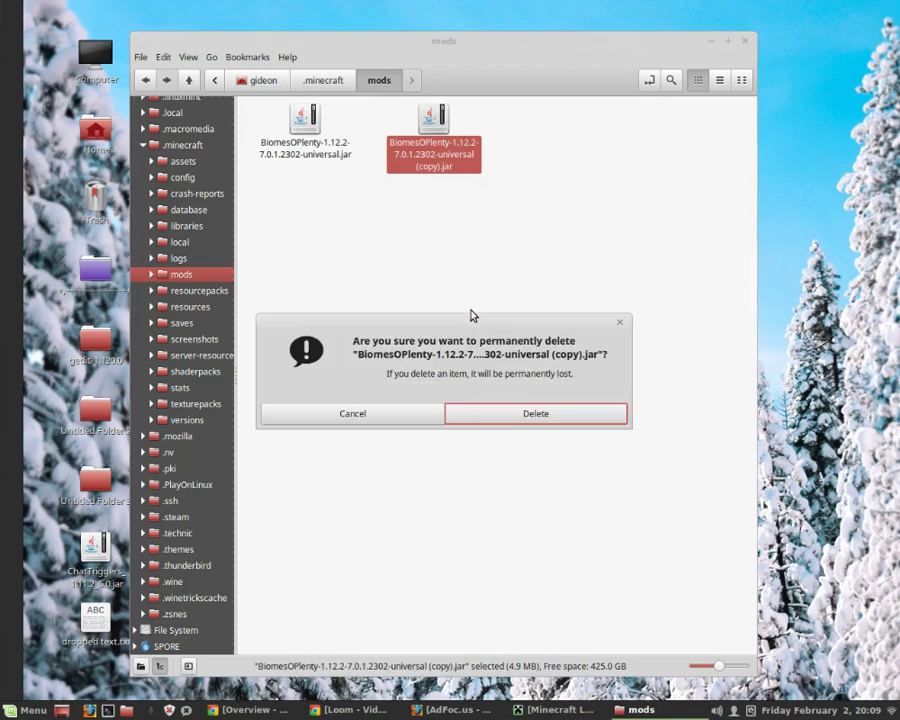
left_click(540, 416)
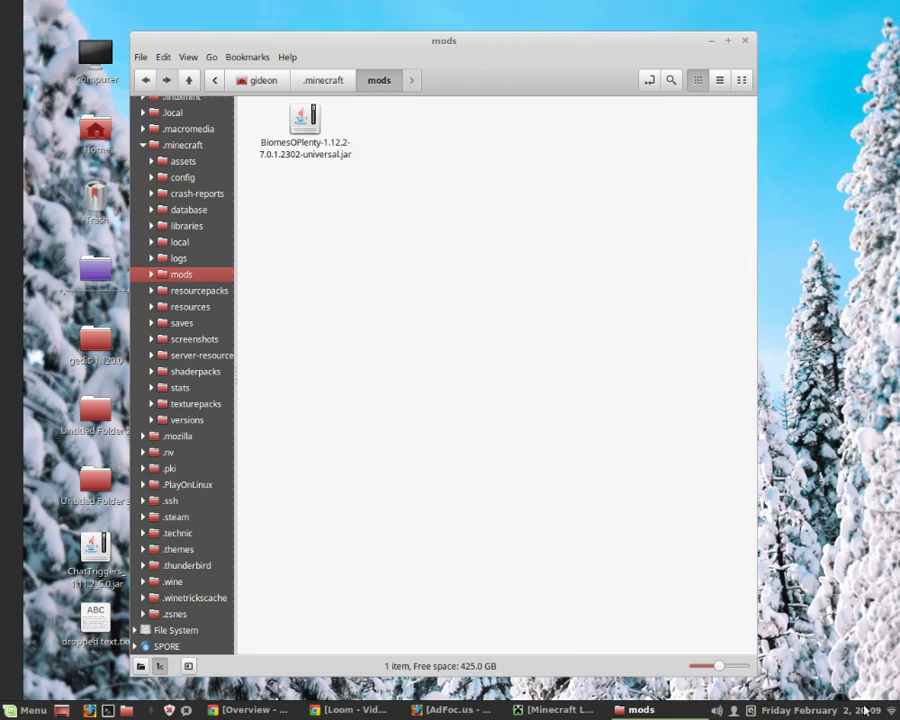
Close the minimized Minecraft launcher and start Minecraft again from the installed games.
right_click(534, 710)
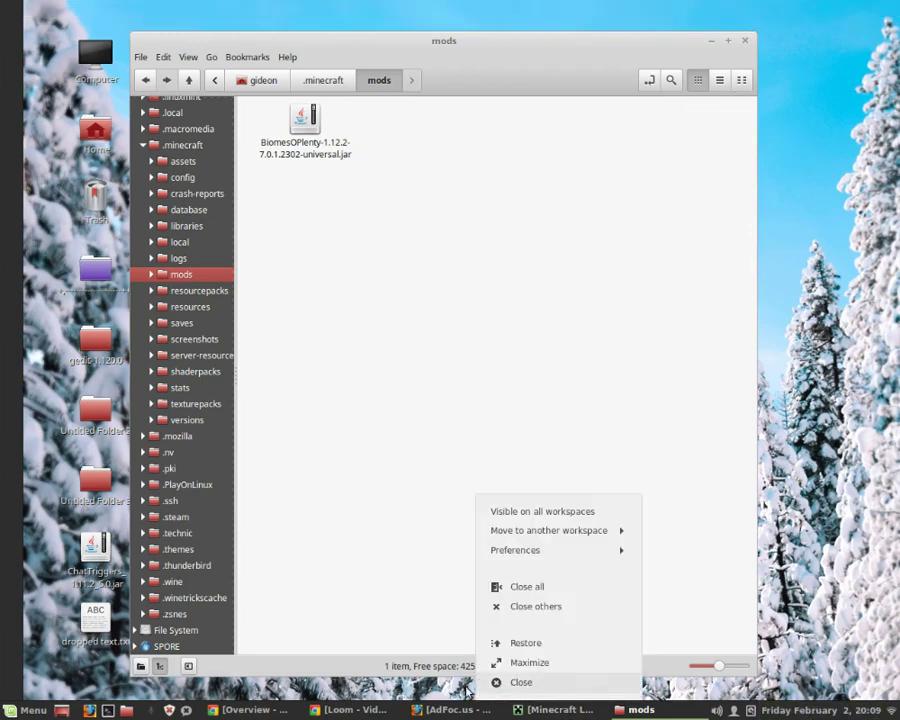
left_click(550, 681)
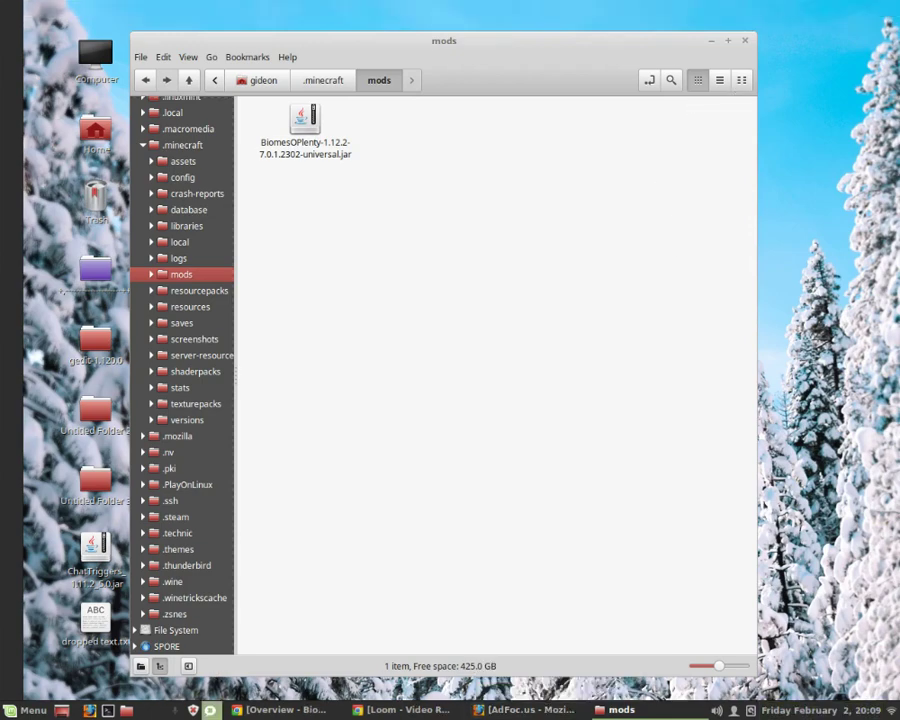
left_click(25, 710)
mouse_move(153, 441)
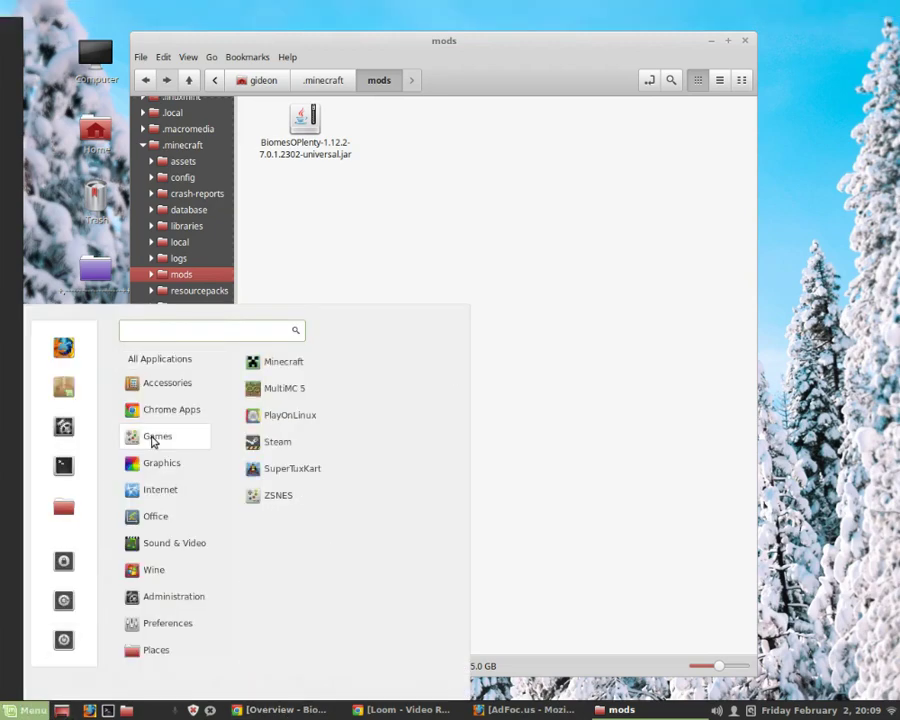
left_click(314, 366)
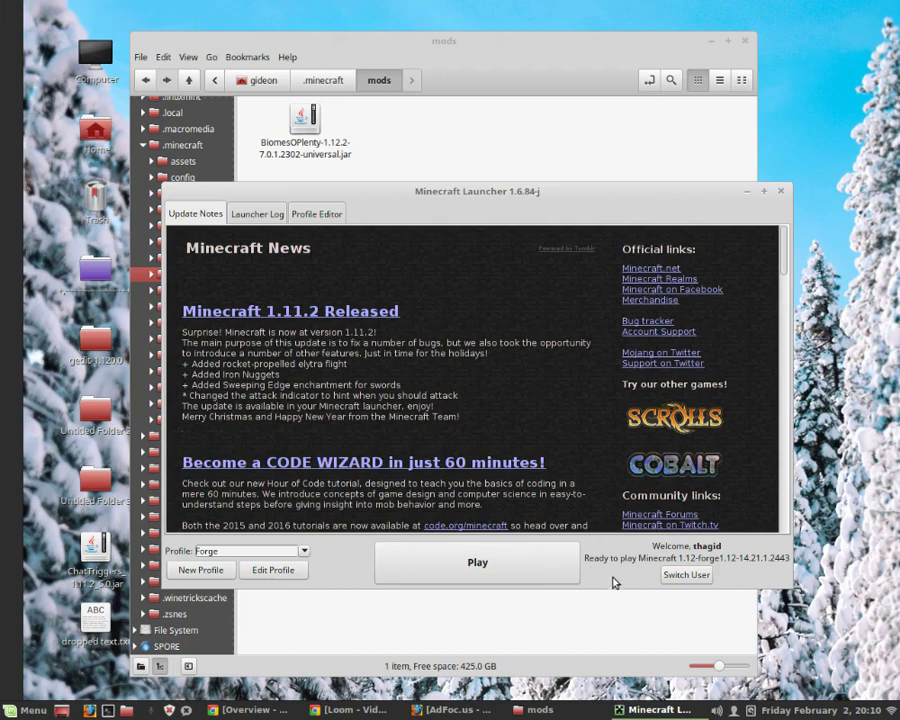
Try running Minecraft 1.12 with the Forge profile, open the mods folder from its error screen, and close the game.
left_click(520, 558)
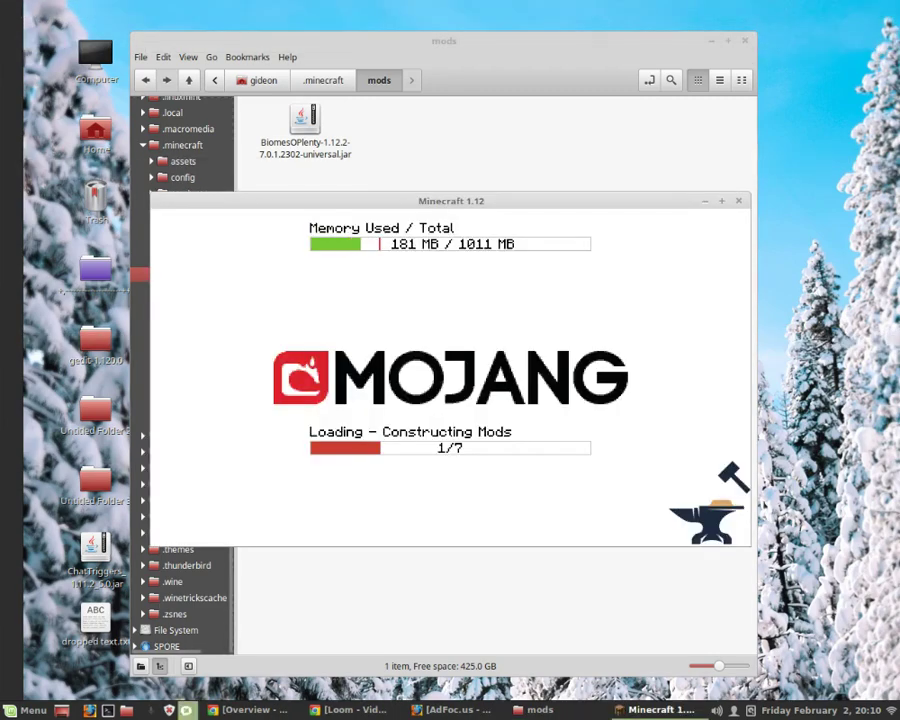
mouse_move(255, 710)
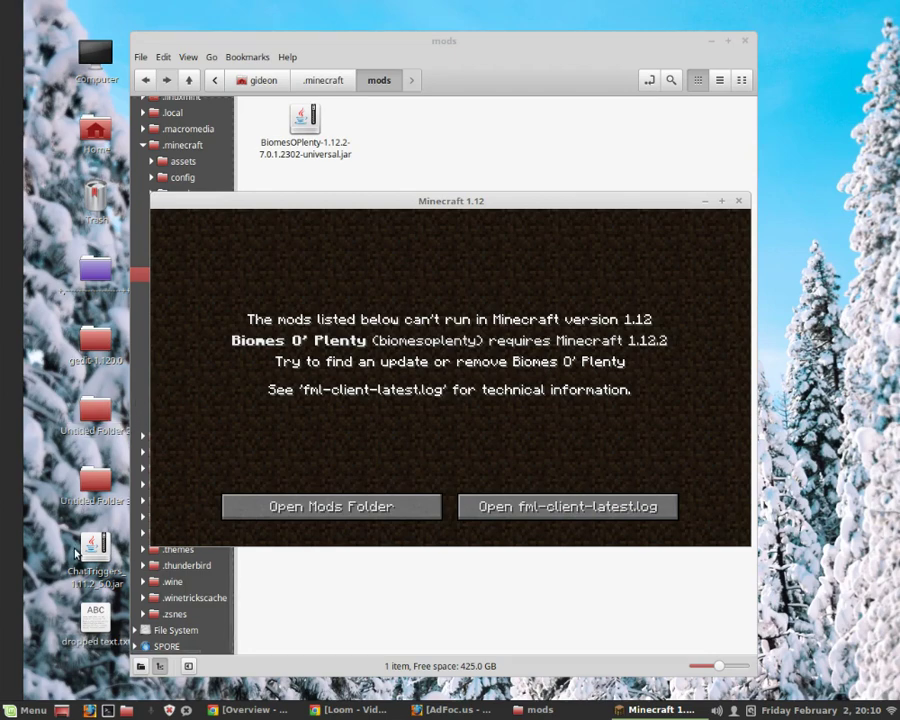
left_click(362, 512)
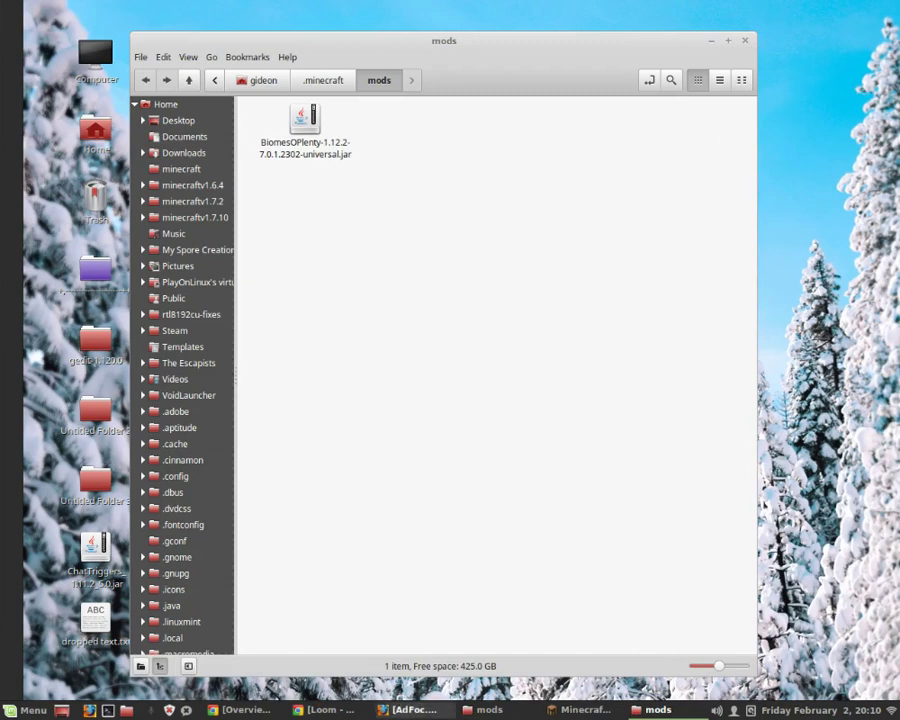
left_click(585, 710)
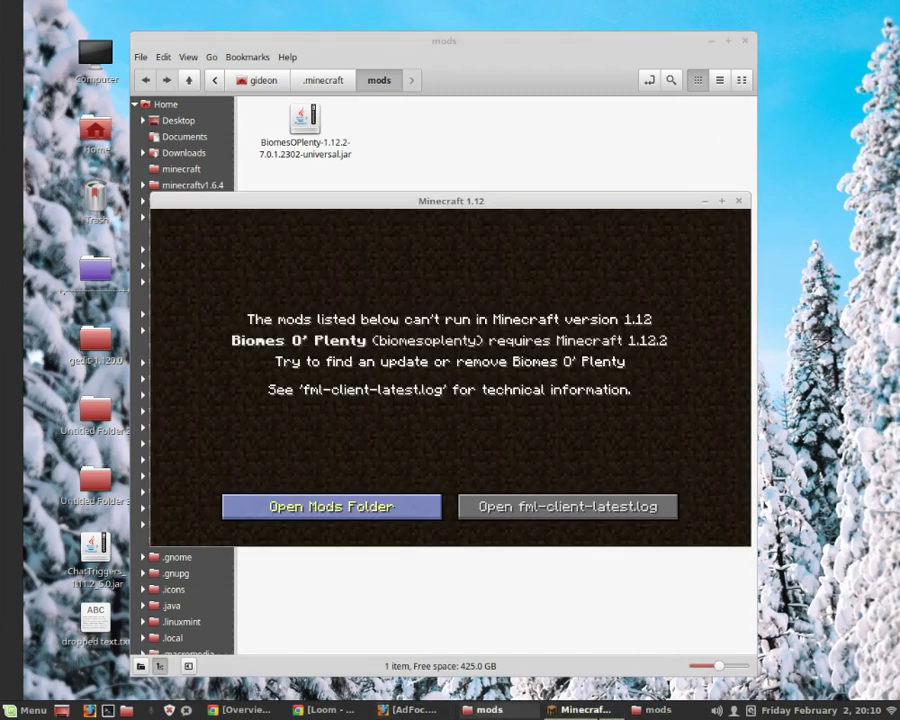
left_click(739, 202)
Reopen the Minecraft launcher from the installed games.
left_click(28, 710)
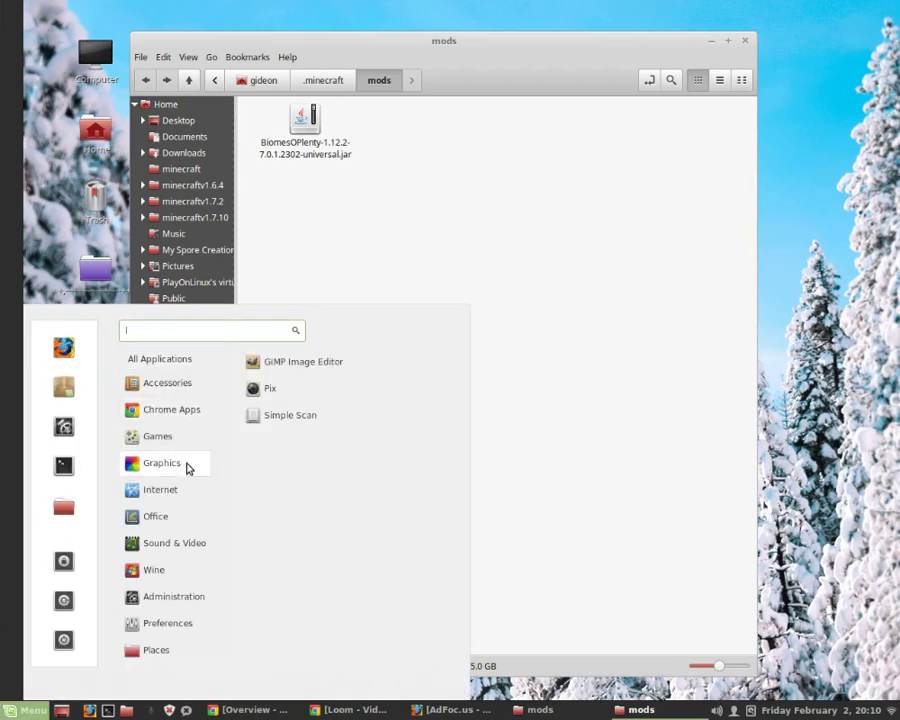
mouse_move(179, 437)
left_click(316, 369)
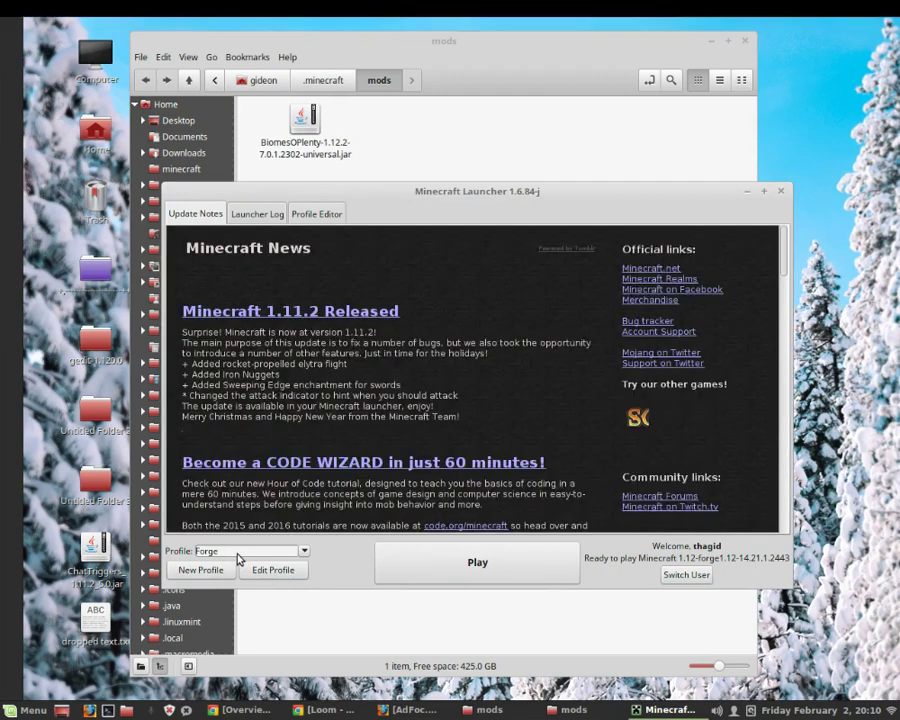
Set the Forge profile's version to release 1.12.2-forge1.12.2-14.23.1.2603 and save the profile.
left_click(242, 551)
left_click(345, 589)
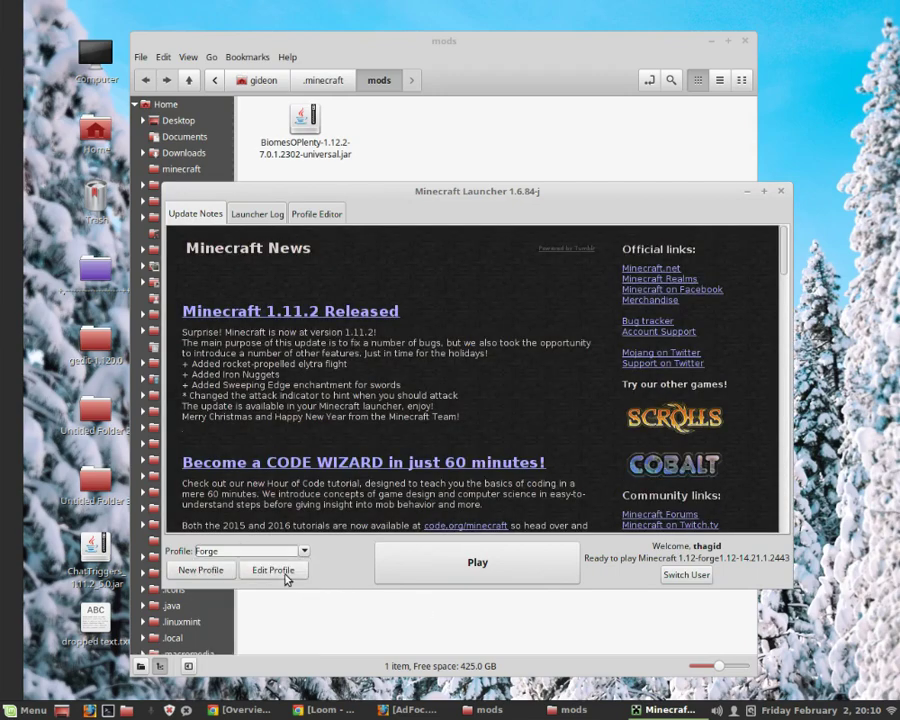
left_click(284, 572)
left_click(365, 447)
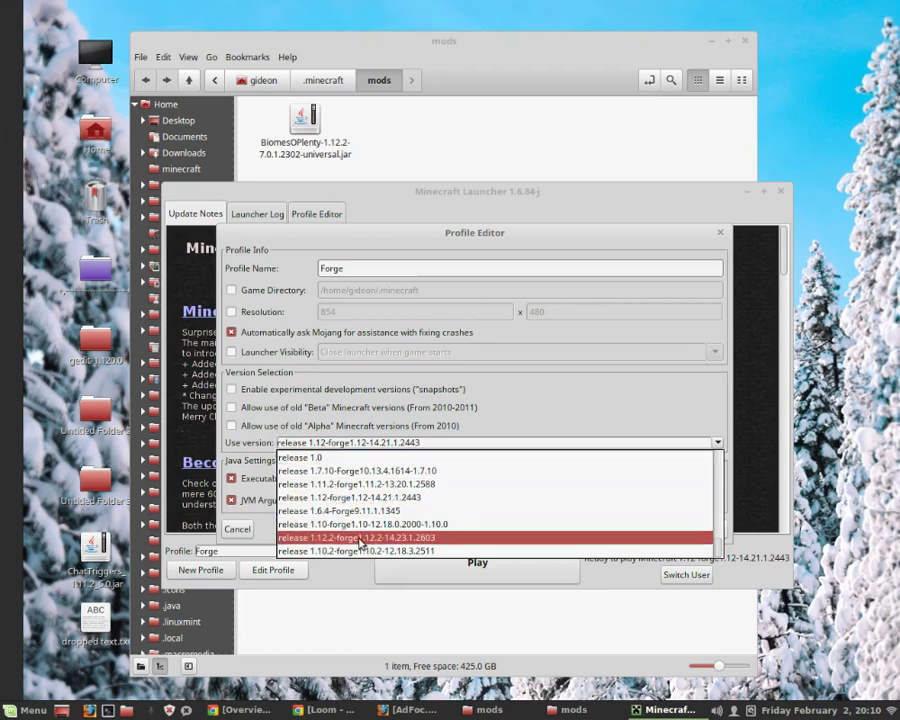
left_click(361, 543)
left_click(690, 530)
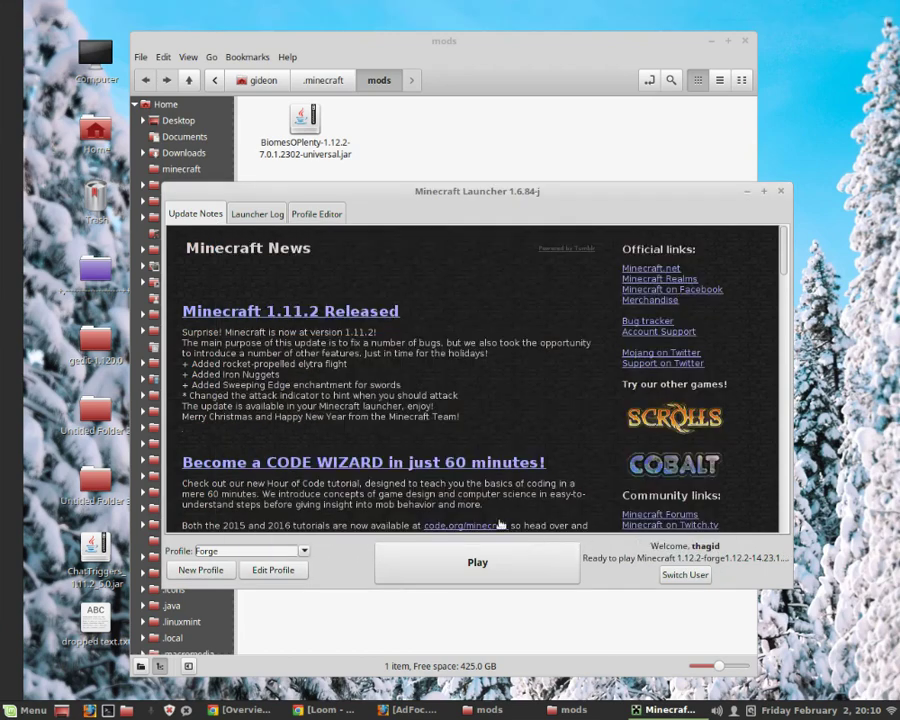
Launch the game with the Forge profile, maximize its window, and check the list of loaded mods.
left_click(484, 561)
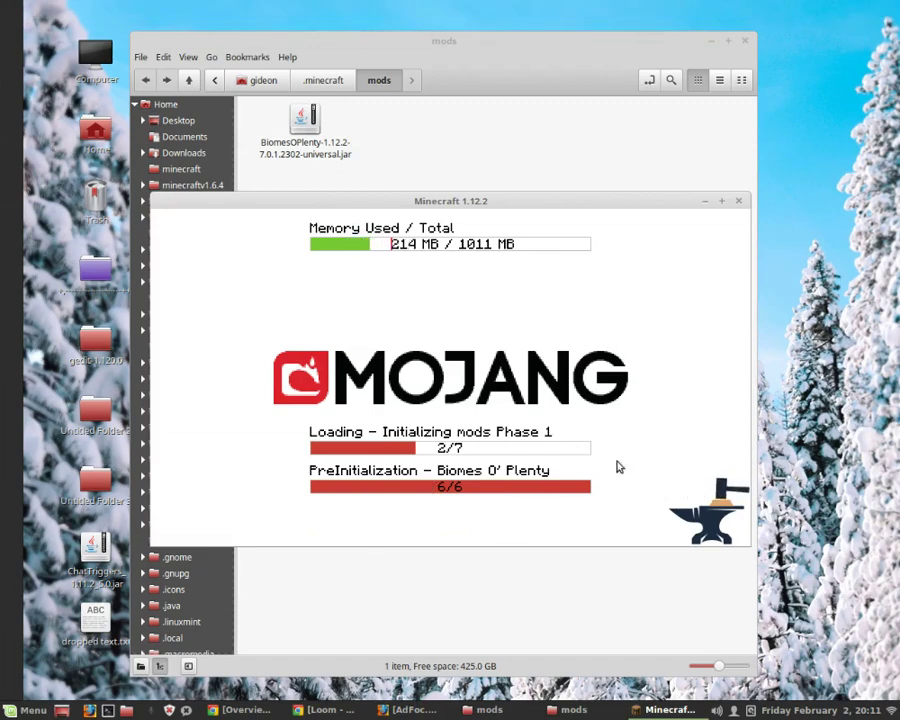
left_click(722, 202)
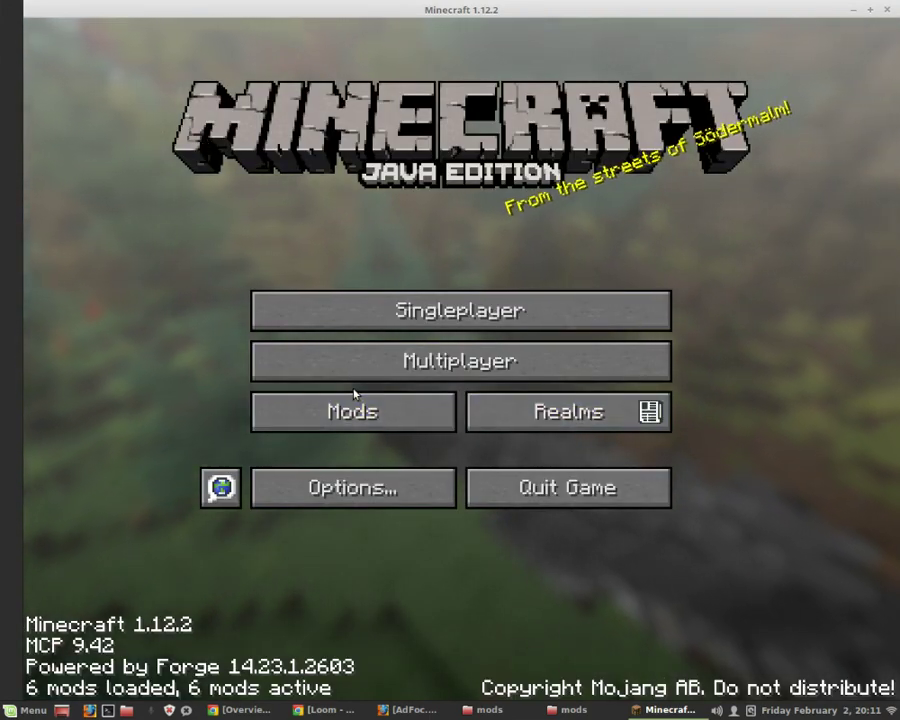
left_click(341, 418)
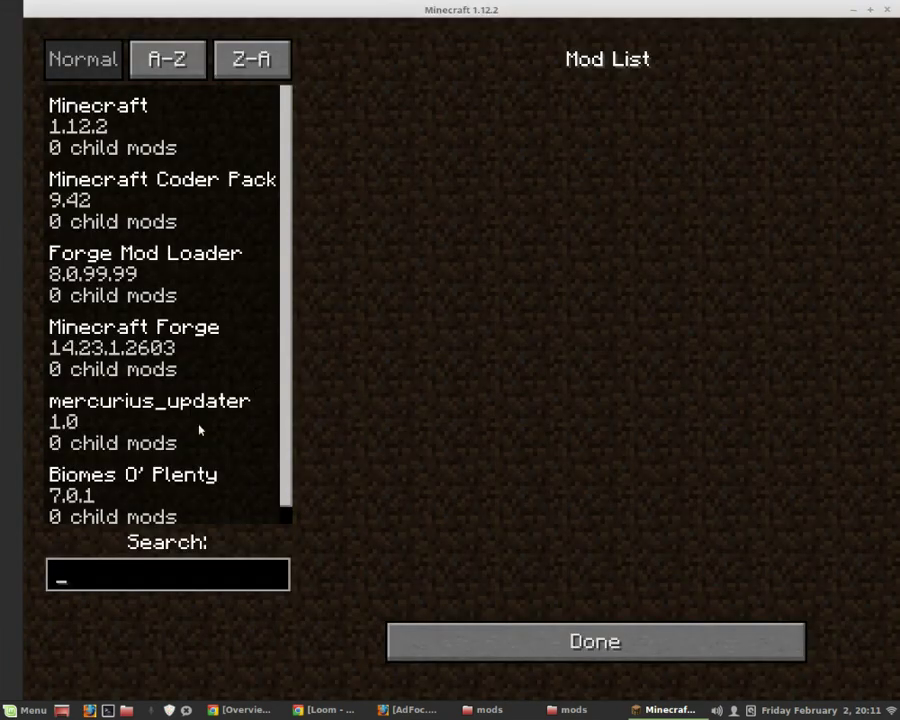
left_click(558, 651)
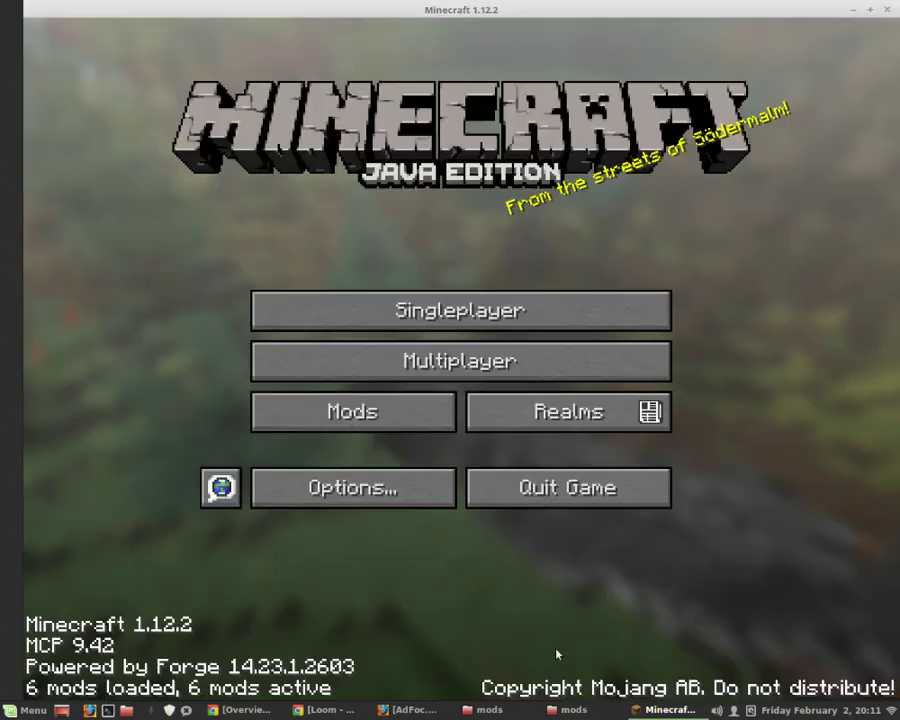
Create a new singleplayer world named New World with the game mode set to Creative.
left_click(404, 316)
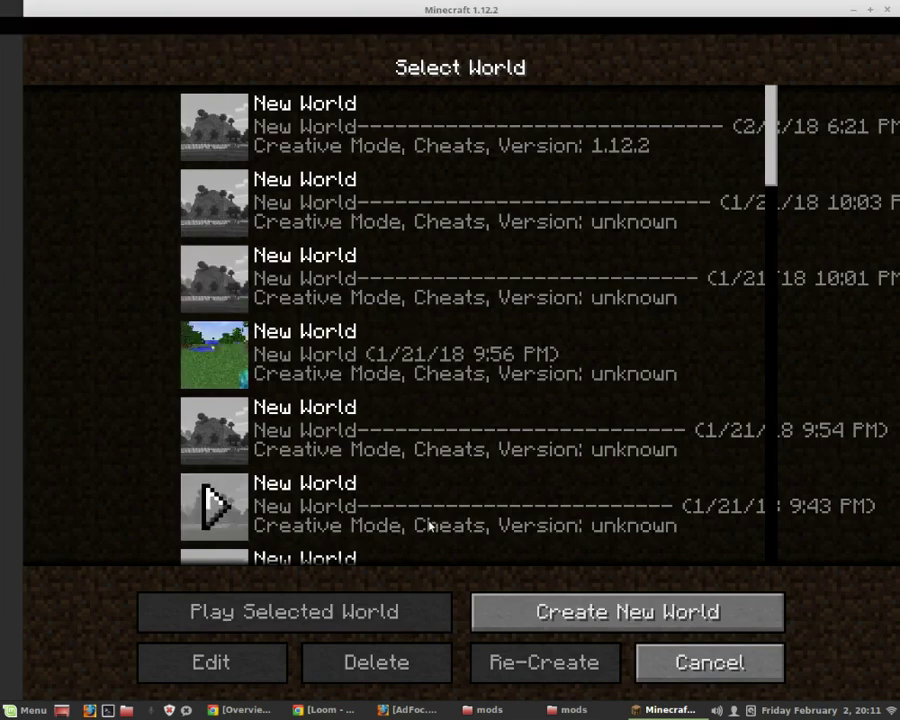
left_click(612, 608)
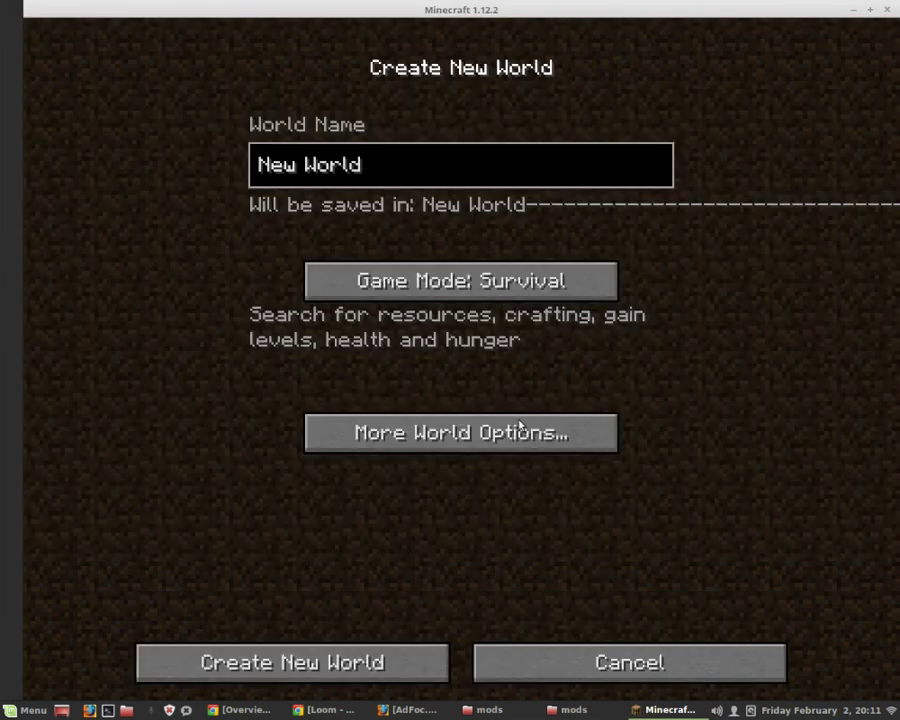
left_click(470, 297)
left_click(470, 297)
left_click(355, 667)
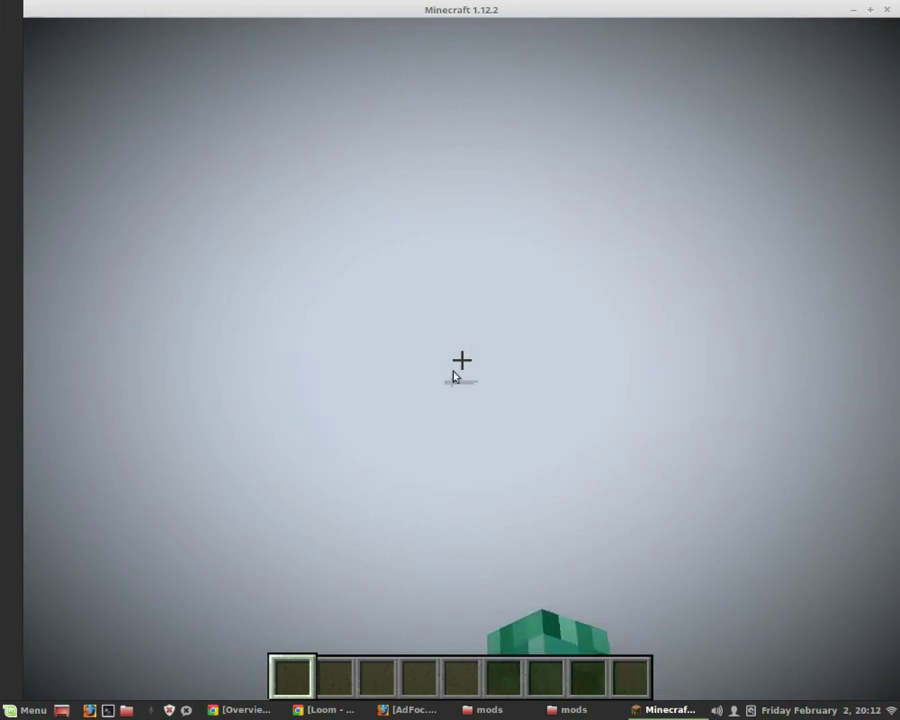
Look through both pages of the creative inventory, close it, and rise above the surrounding trees.
key("e")
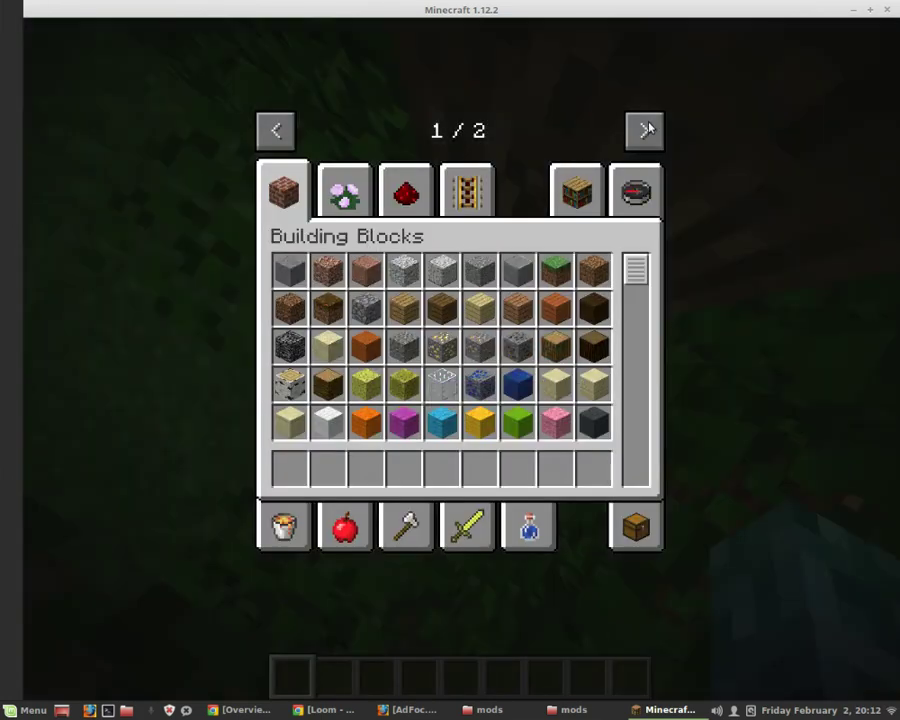
left_click(645, 140)
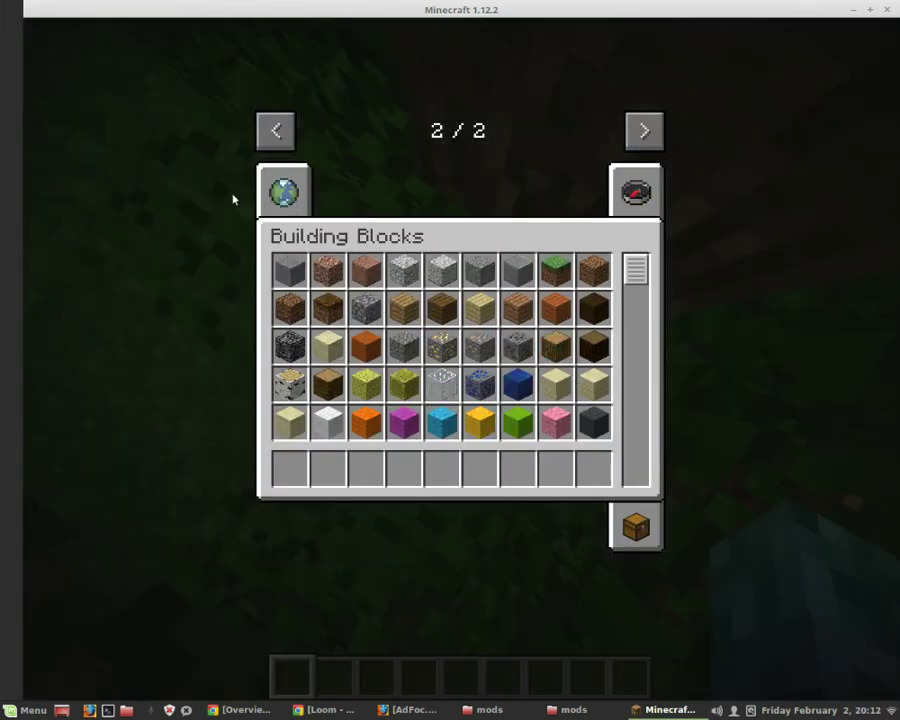
left_click(276, 130)
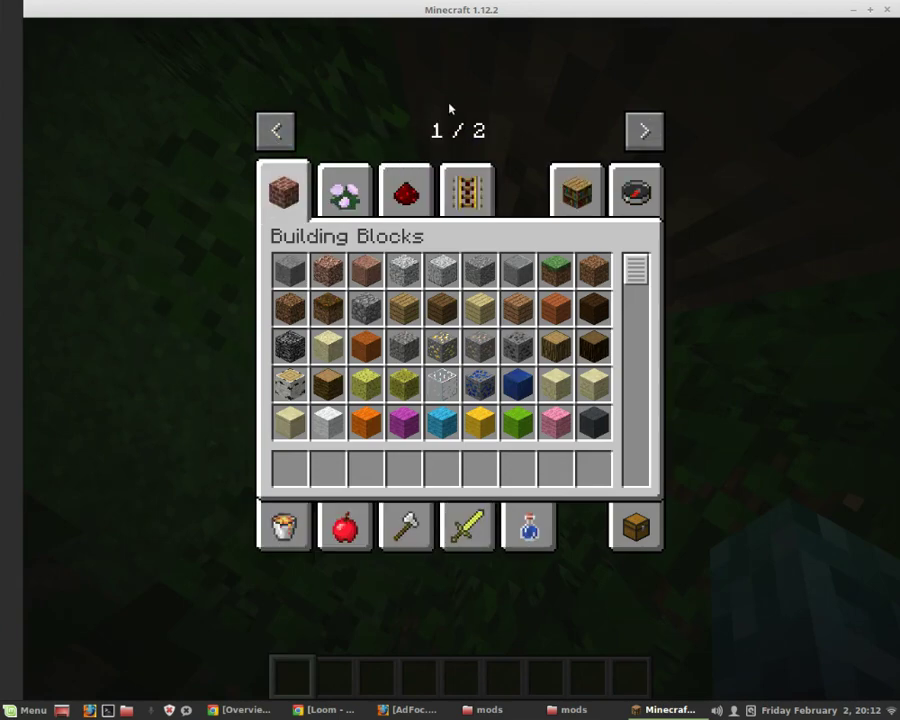
left_click(645, 128)
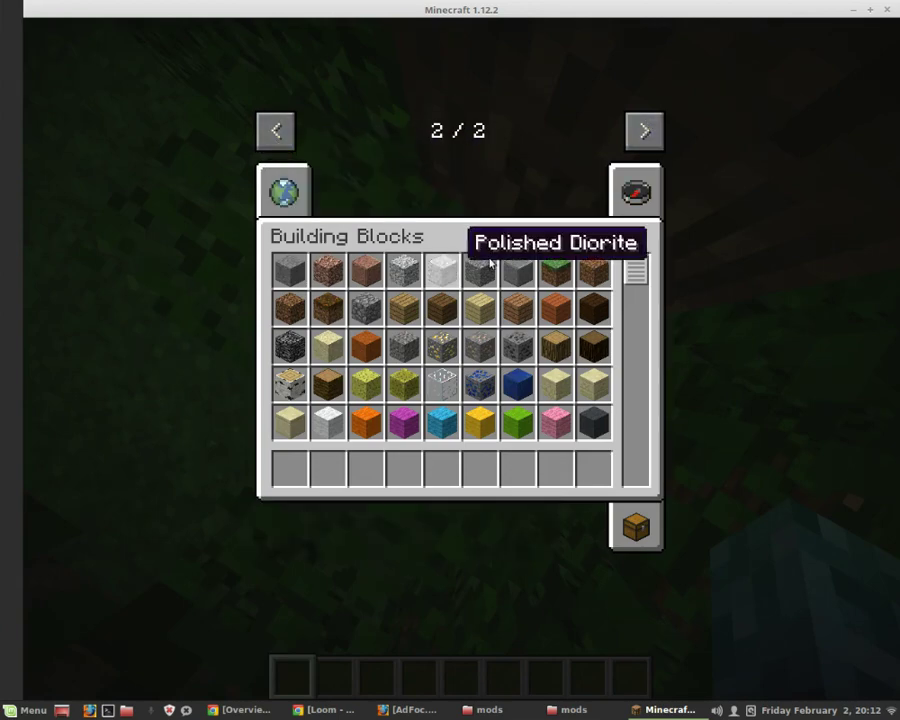
key("e")
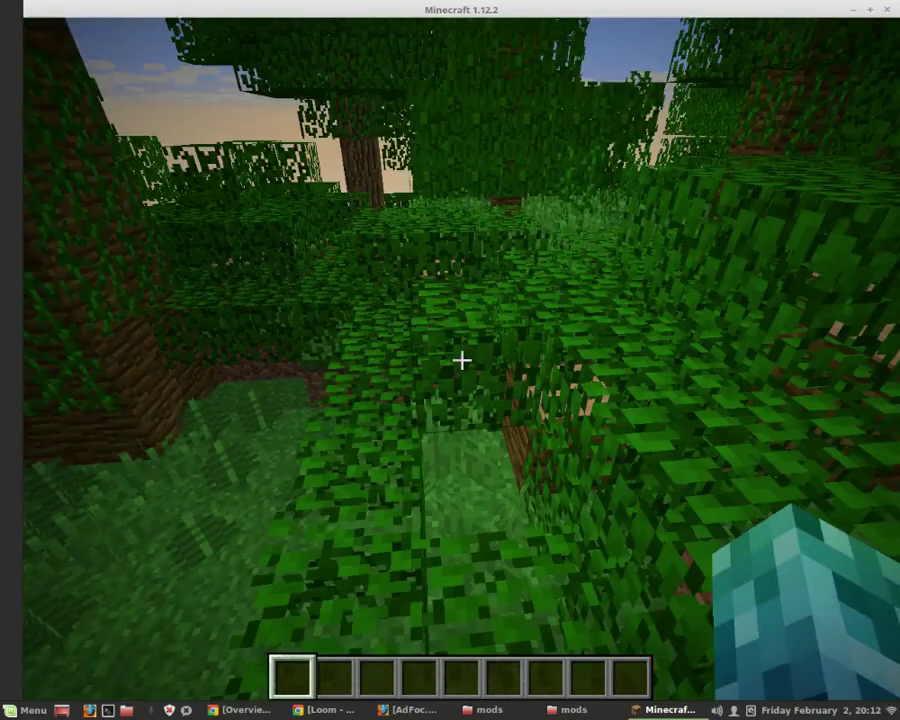
key("space")
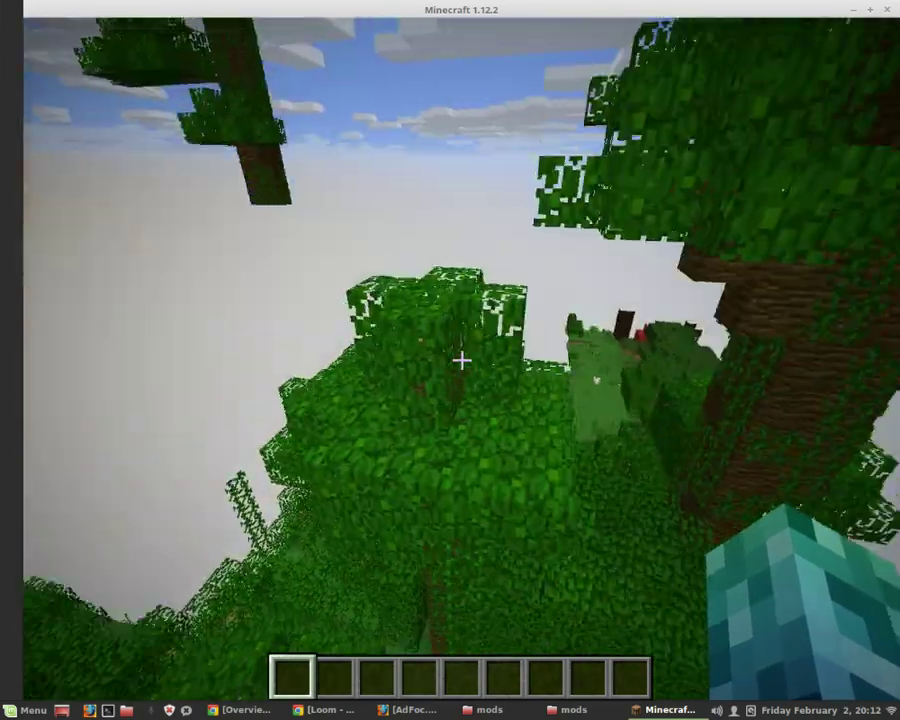